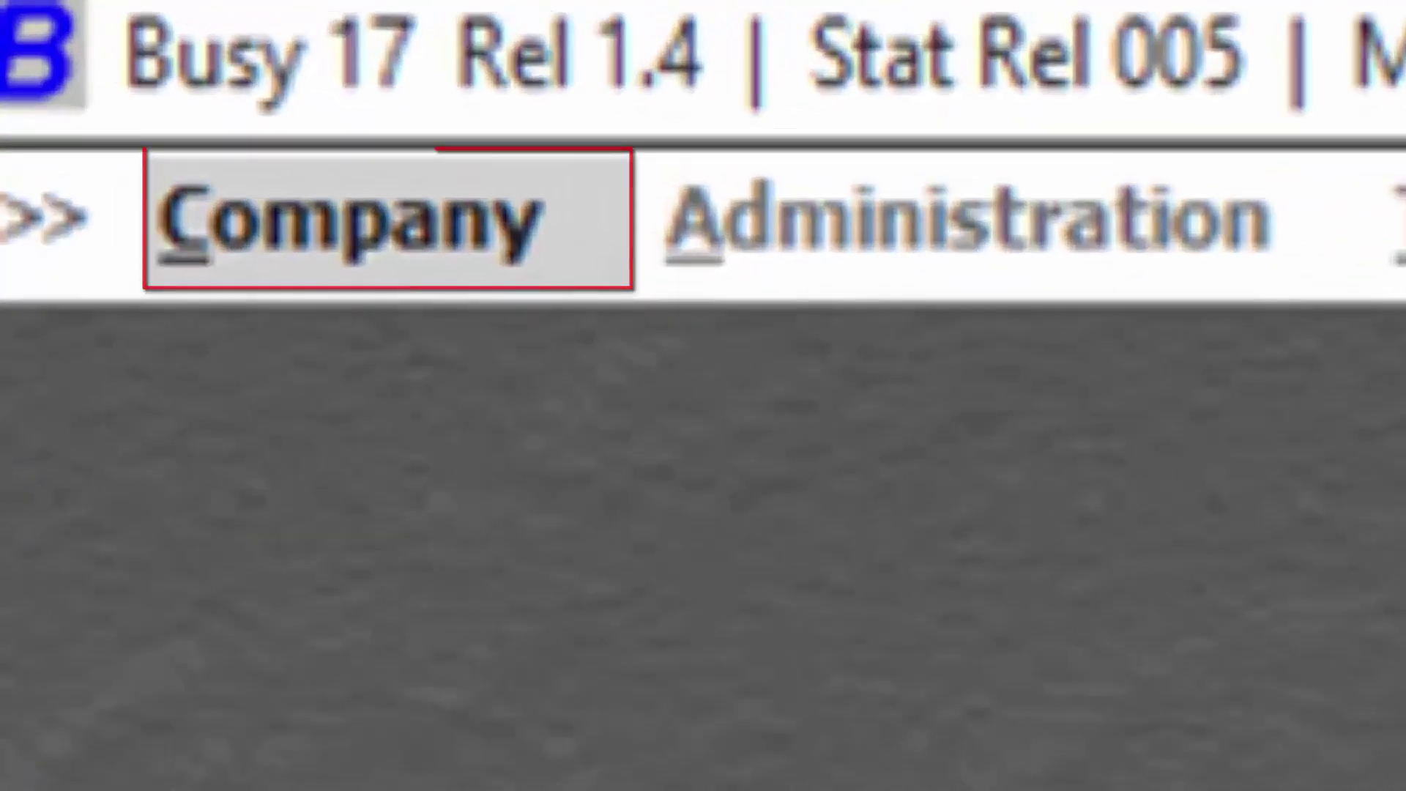
# - Bring up Busy 17's Select Company for Operation list to open National Pharma
pyautogui.hotkey('alt', 'c')
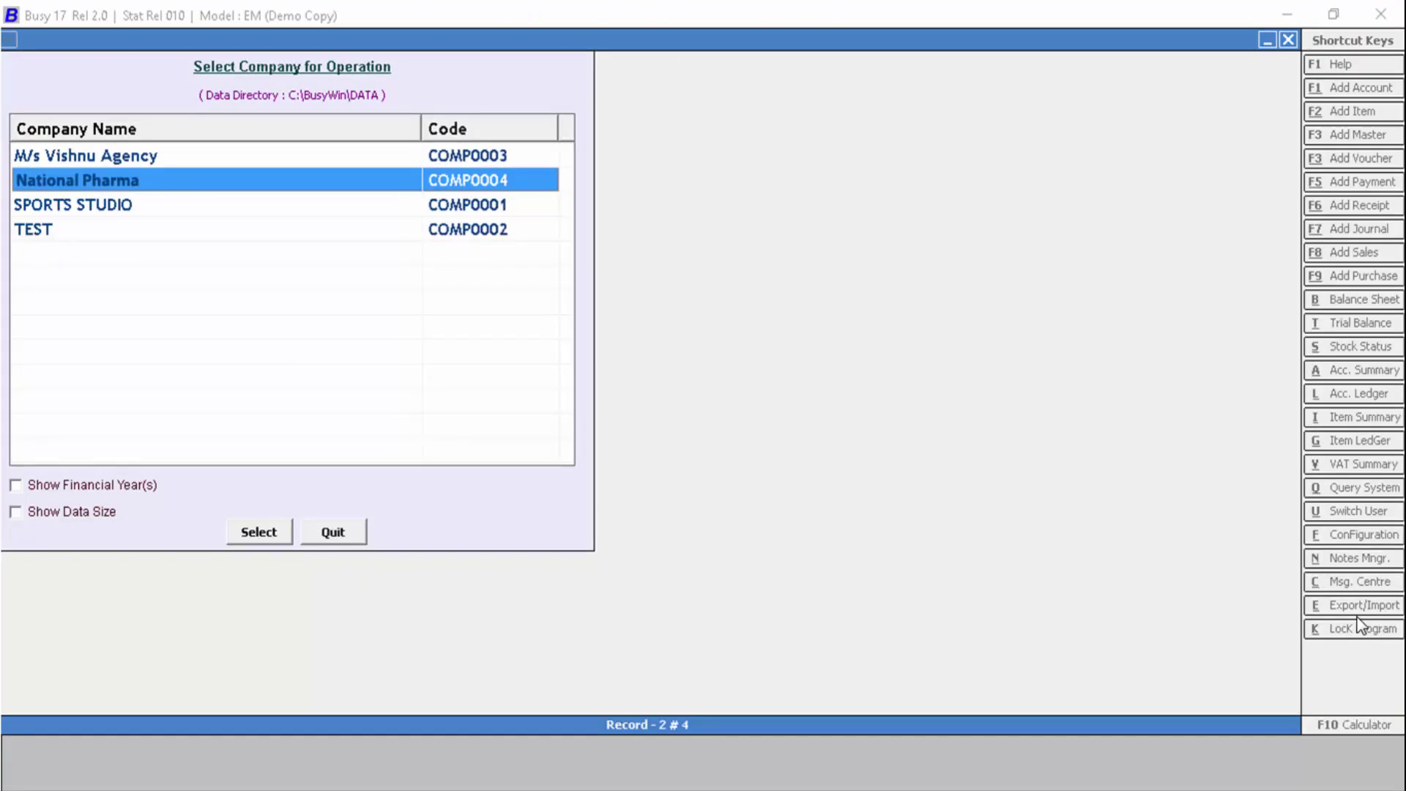
# - Log in to National Pharma and reach the Export Masters Data form, exporting to E:\Busy XML\MSAII.DAT
pyautogui.press('Return')
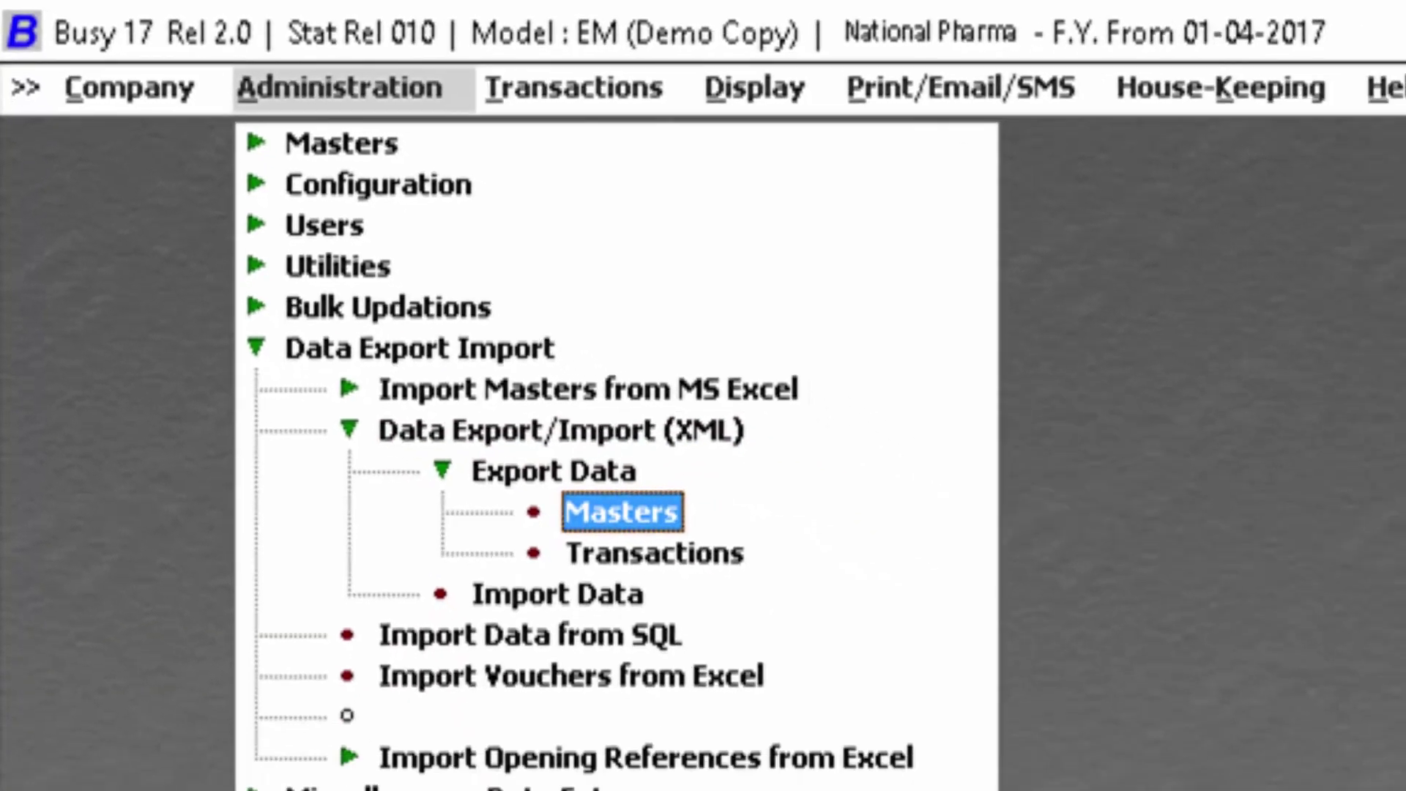
pyautogui.press('Return')
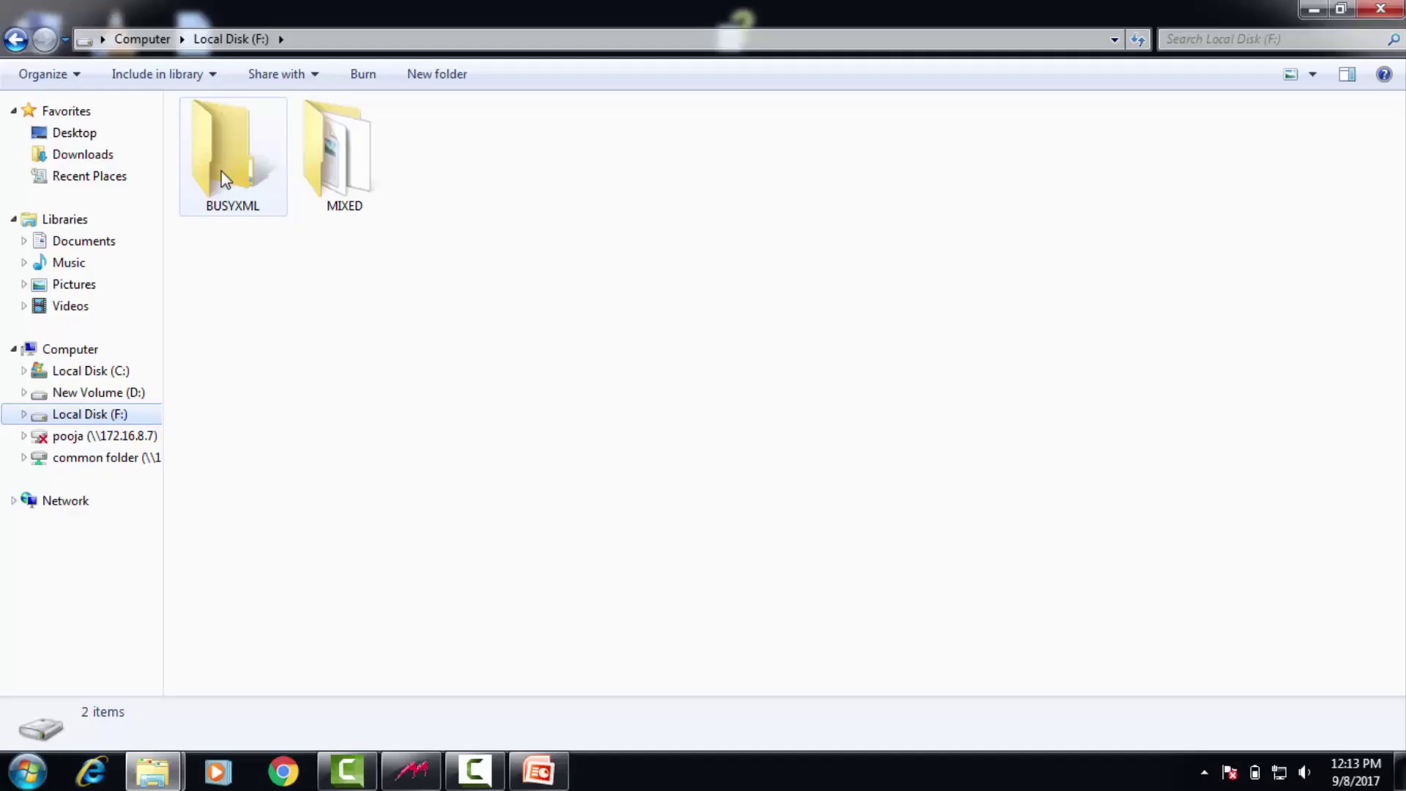
# - Open the empty BUSYXML folder on Local Disk (F:) and show its full path
pyautogui.click(226, 179)
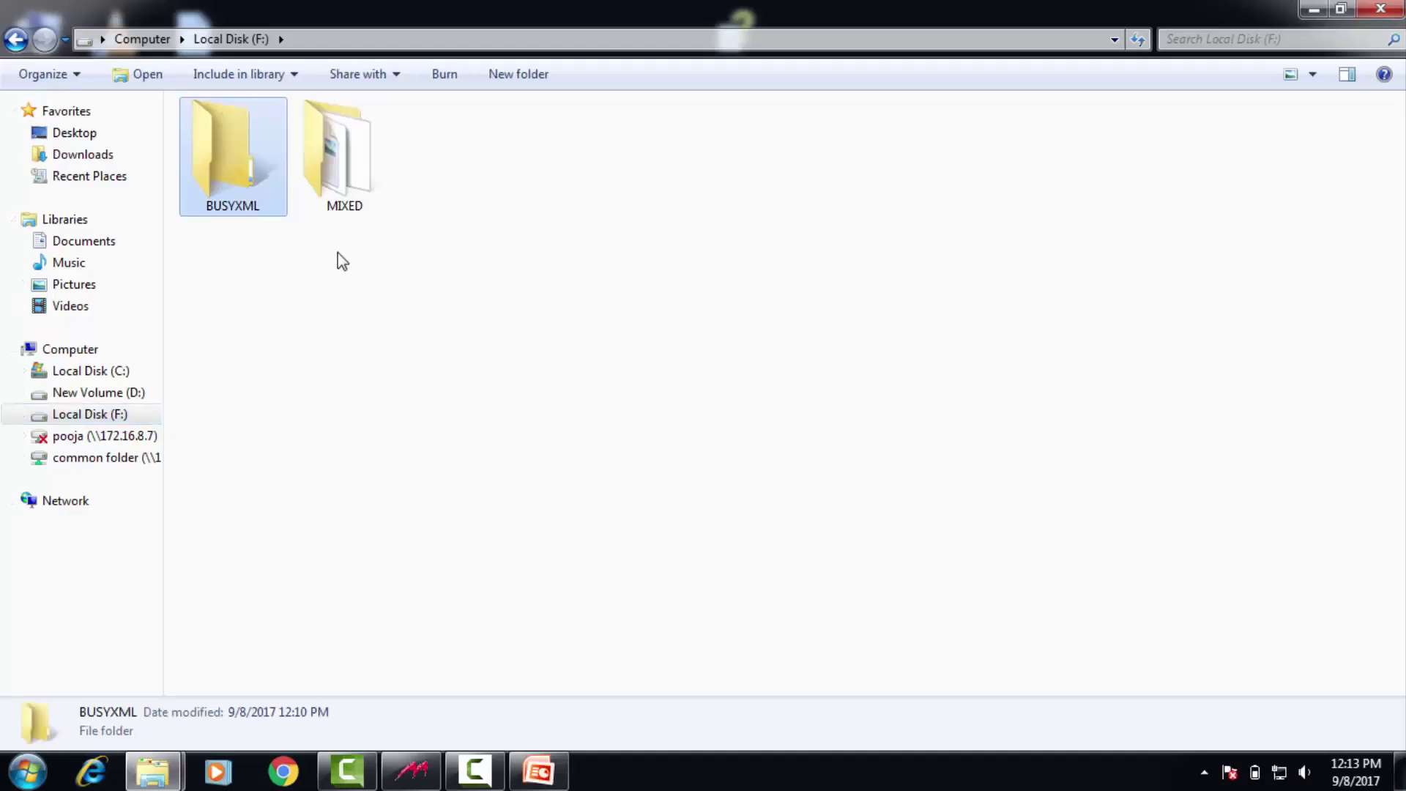
pyautogui.doubleClick(278, 145)
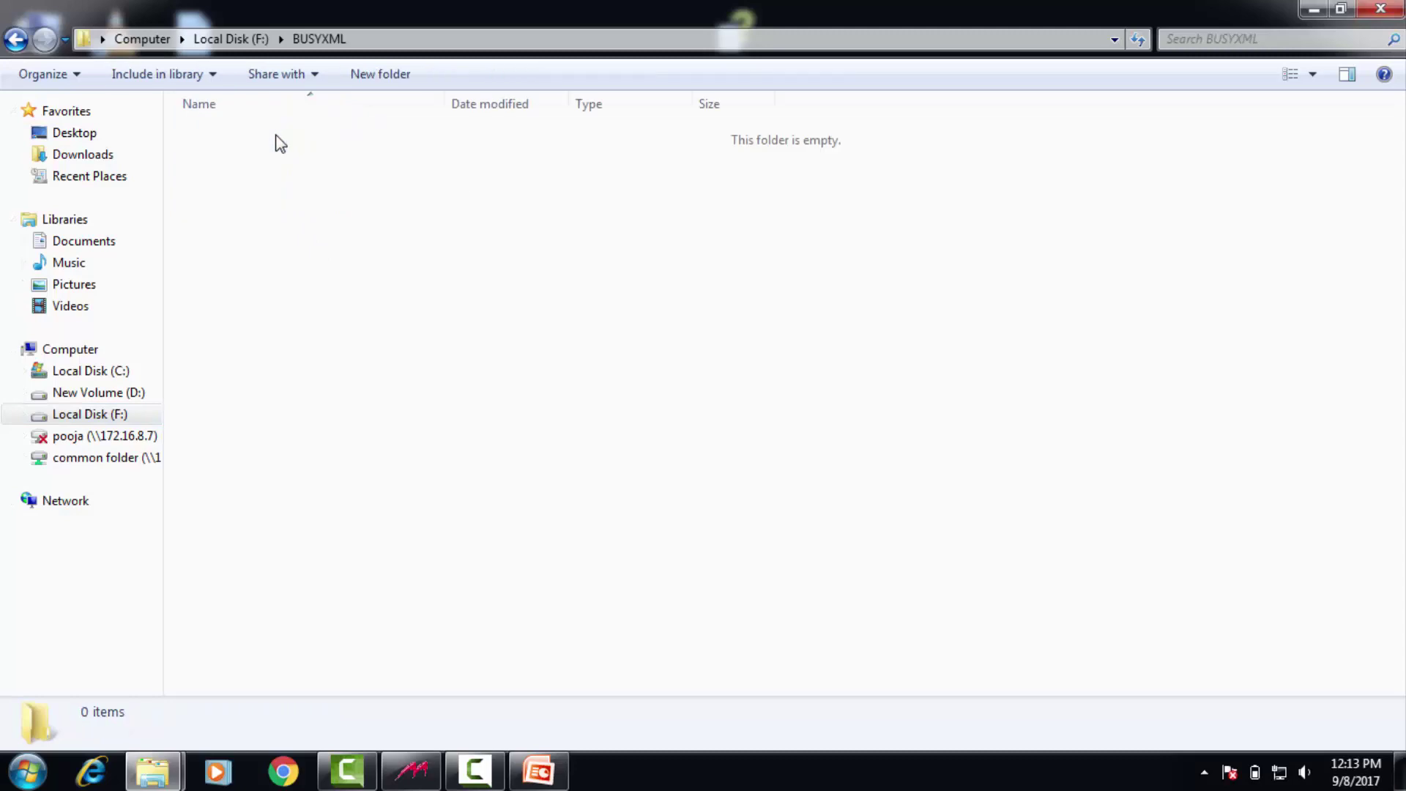
pyautogui.click(415, 40)
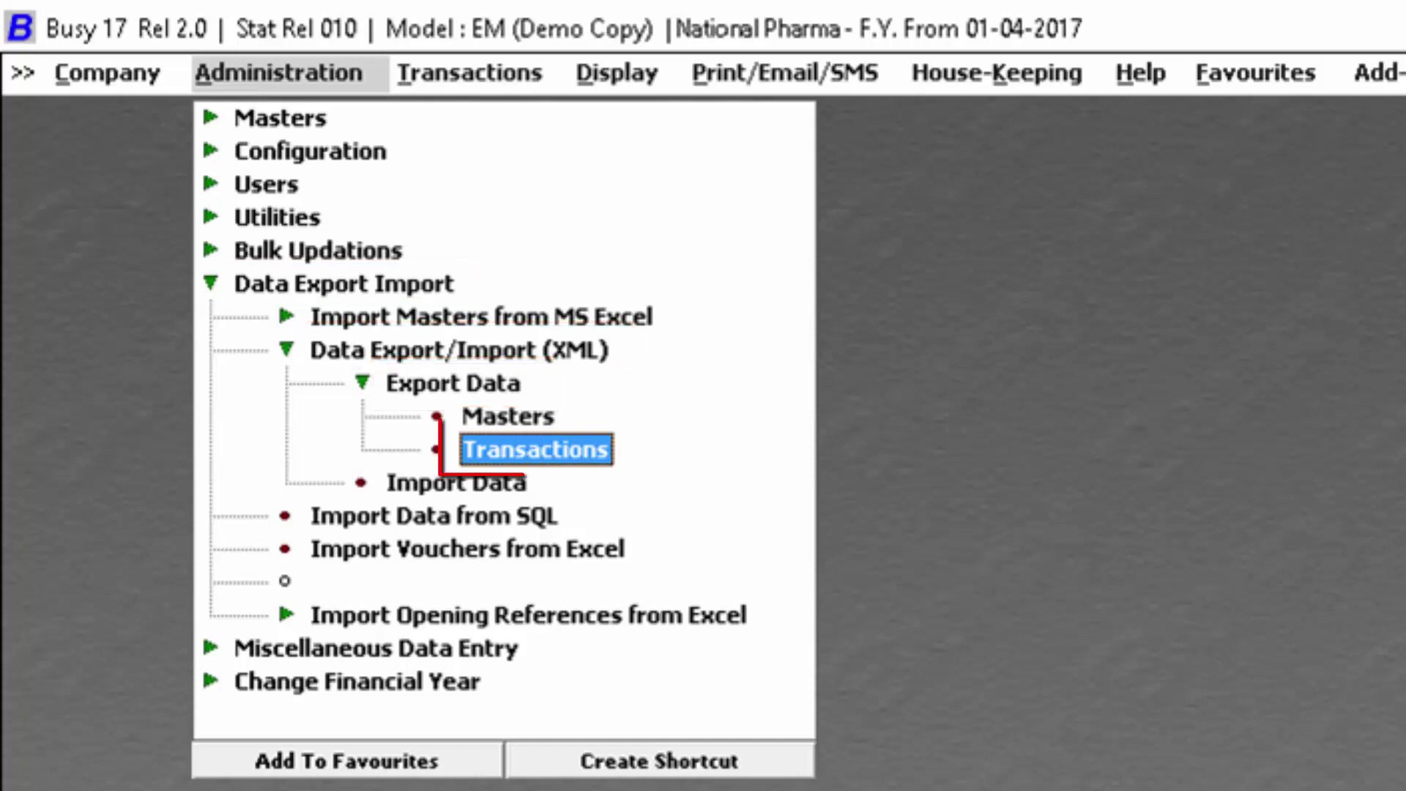
# - Export all vouchers from 01-04-2017 to 28-06-2017 to Vh01042017.DAT and confirm the export
pyautogui.press('Return')
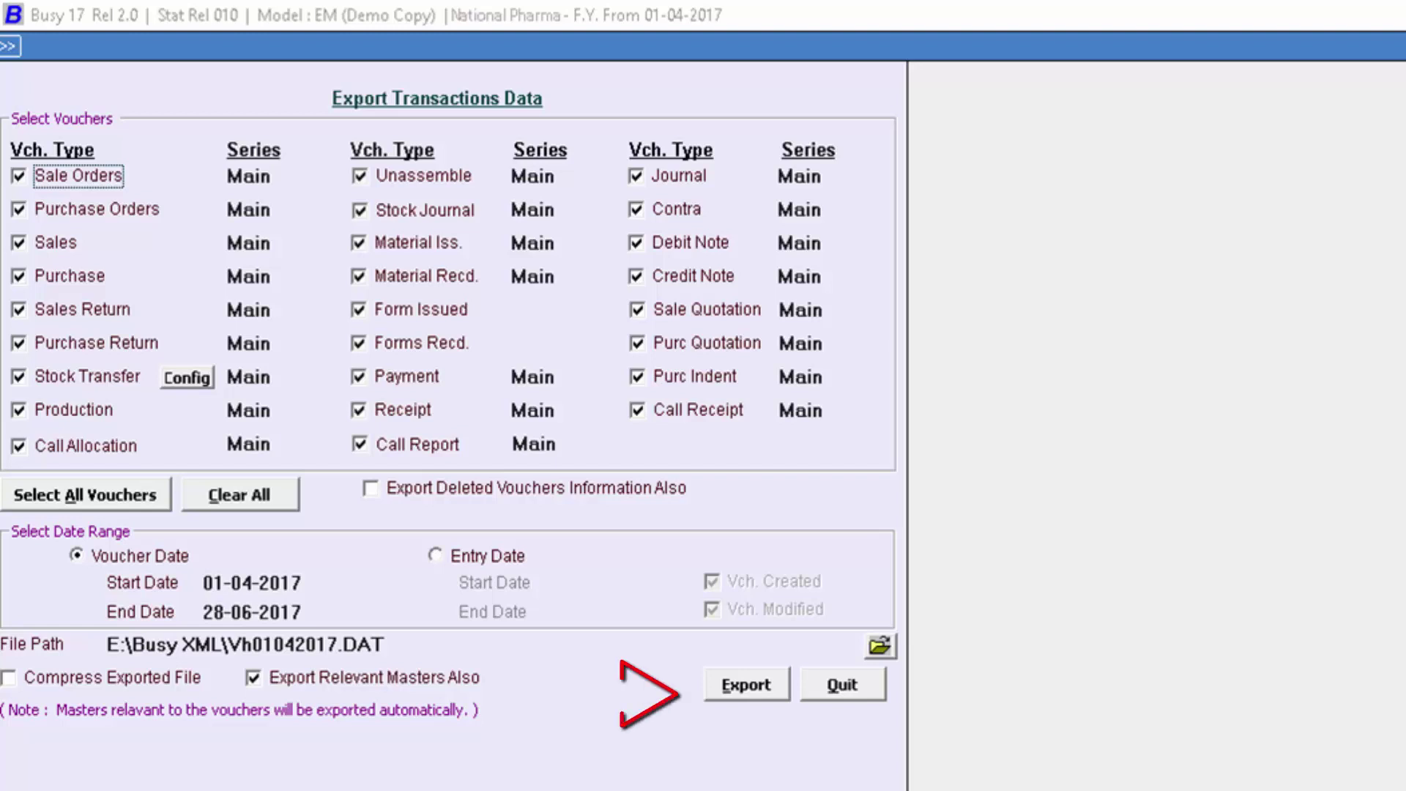
pyautogui.hotkey('alt', 'e')
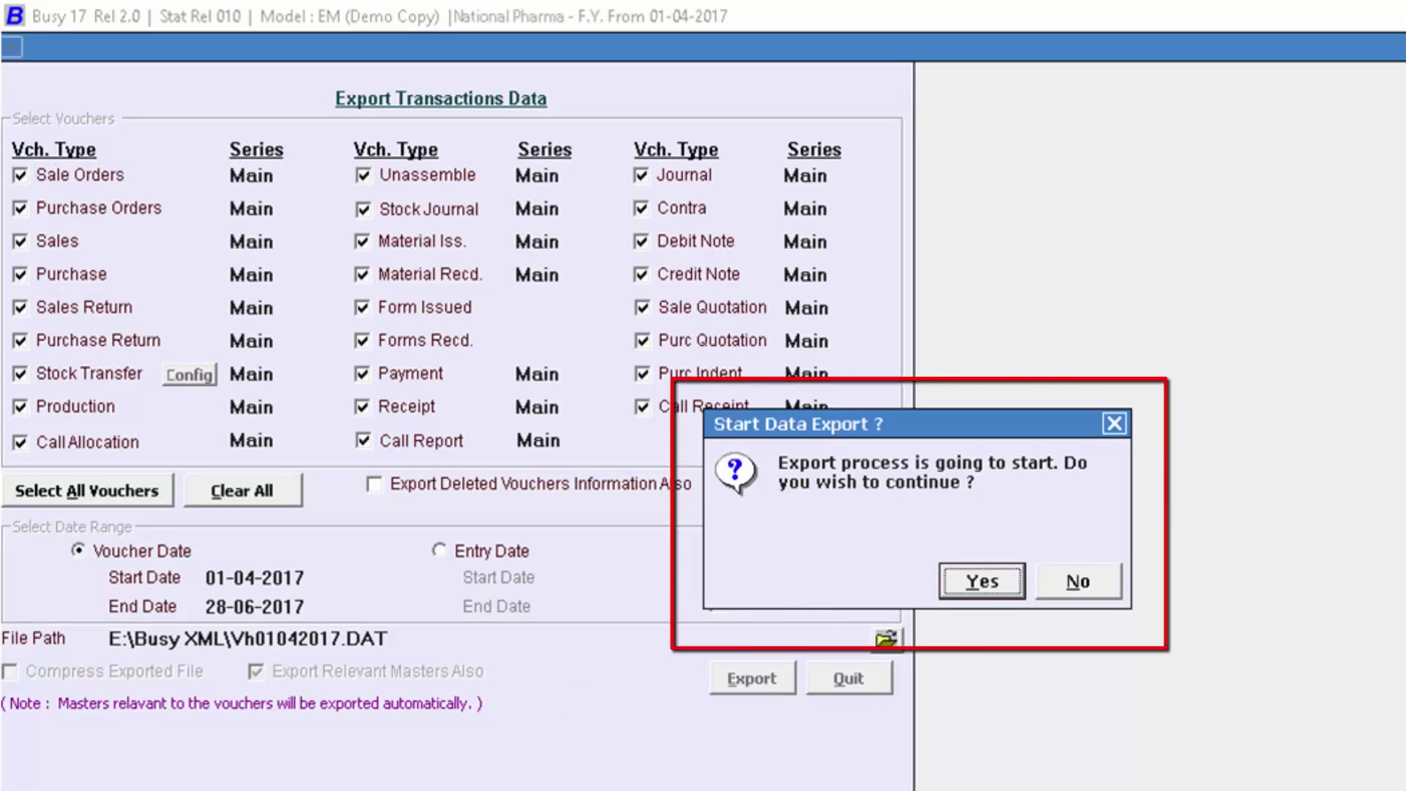
pyautogui.press('Return')
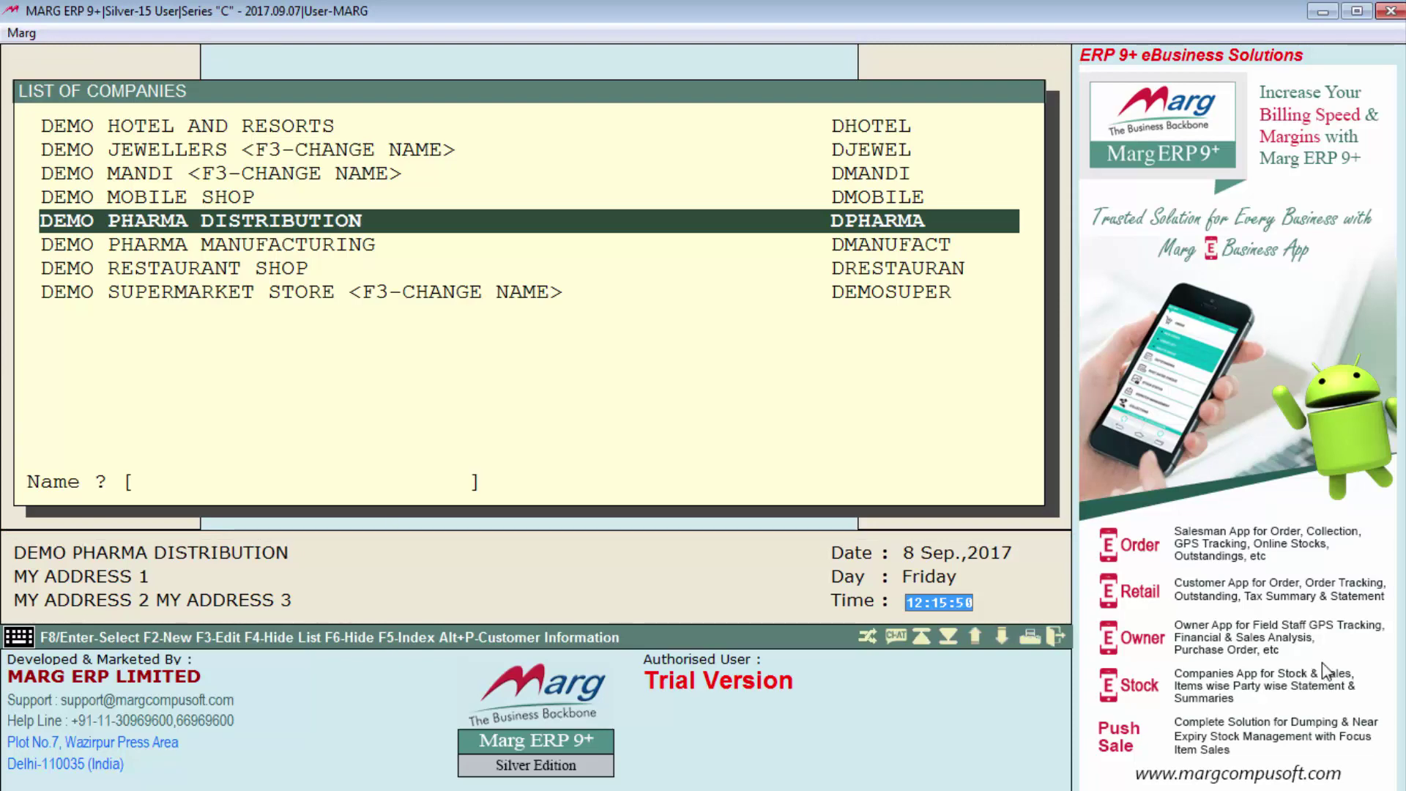
# - Open DPHARMA and change Control Room option 7, Data Import/Export, from Not Req. to Both
pyautogui.press('Return')
pyautogui.hotkey('alt', 'm')
pyautogui.press('Up')
pyautogui.press('Return')
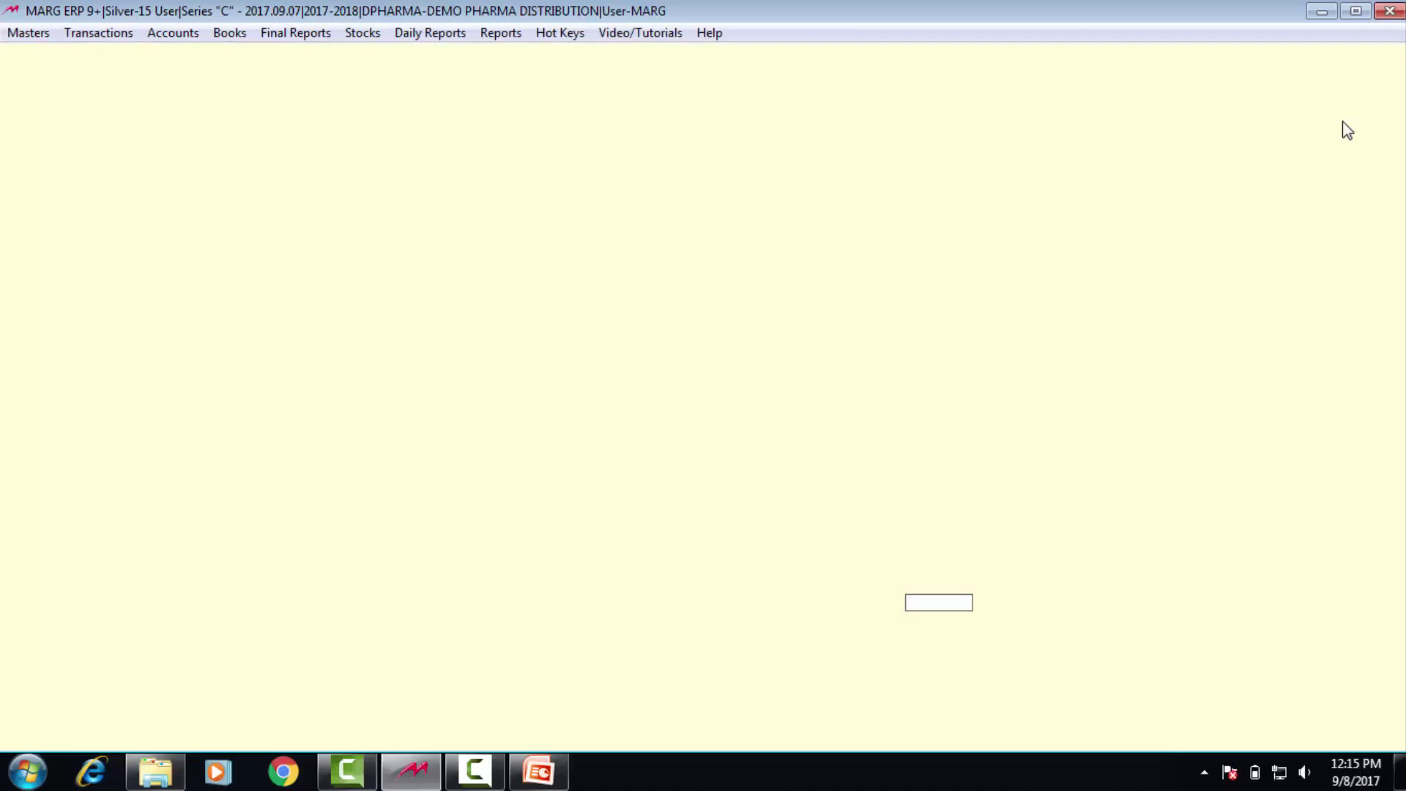
pyautogui.press('Return')
pyautogui.write('EXPORT')
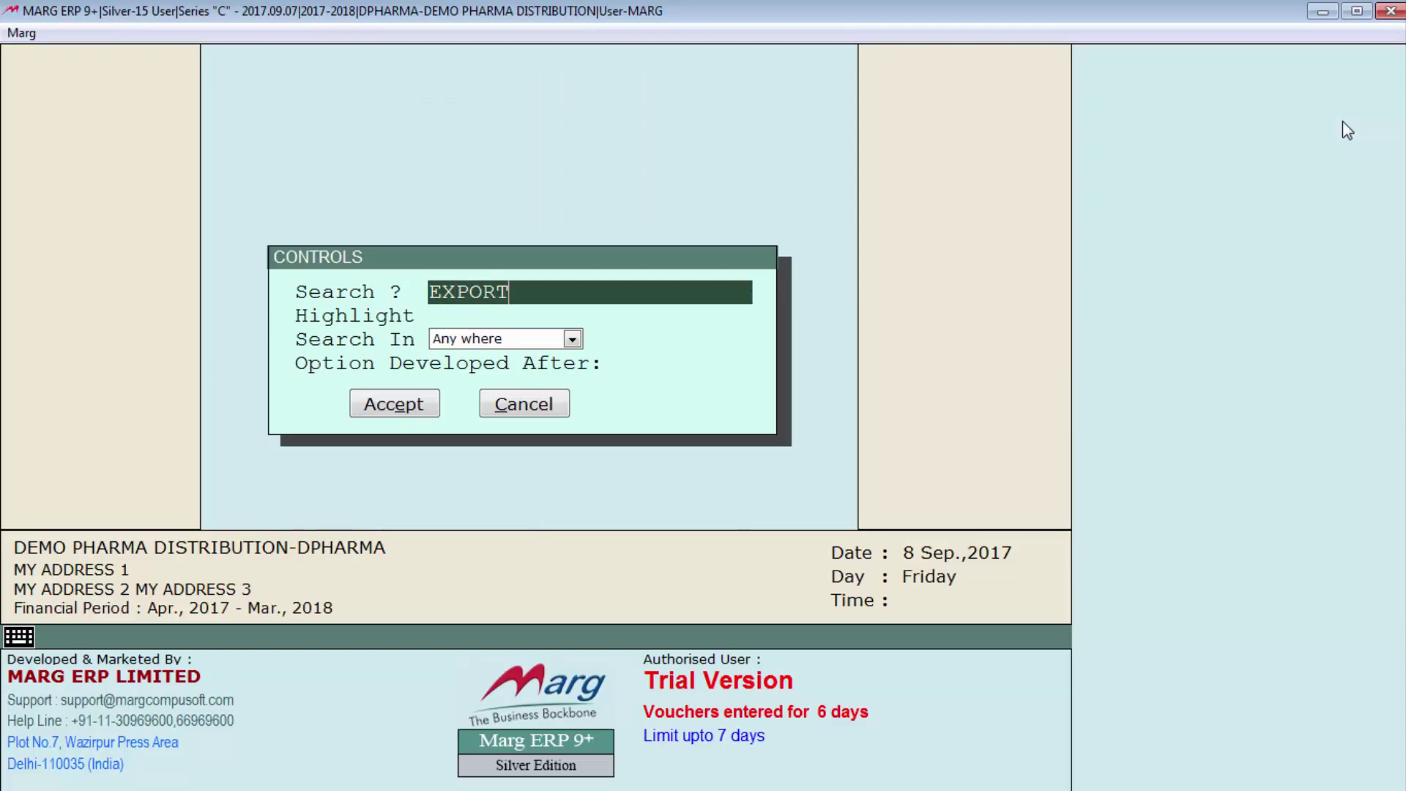
pyautogui.press('Return')
pyautogui.press('Return')
pyautogui.press('Return')
pyautogui.press('Return')
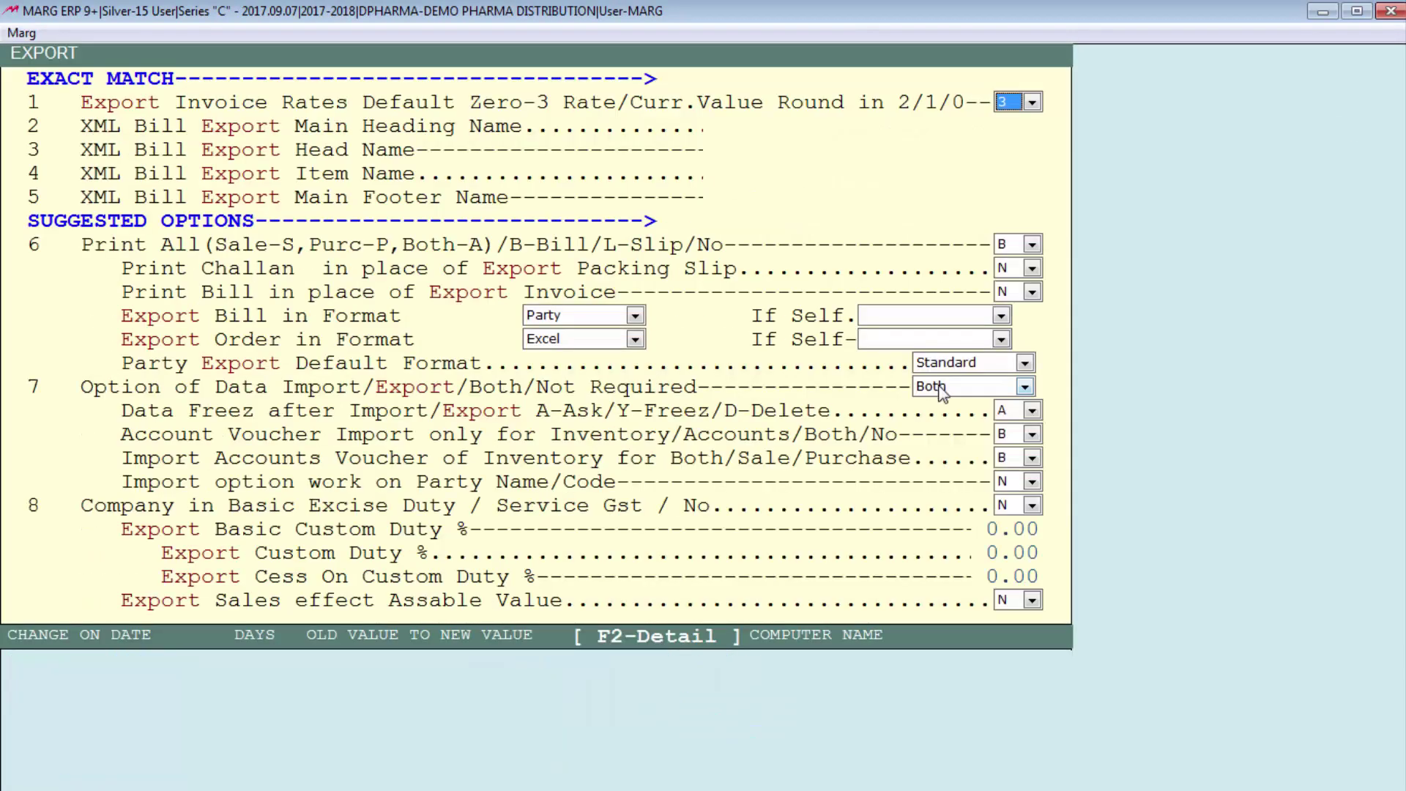
pyautogui.click(943, 394)
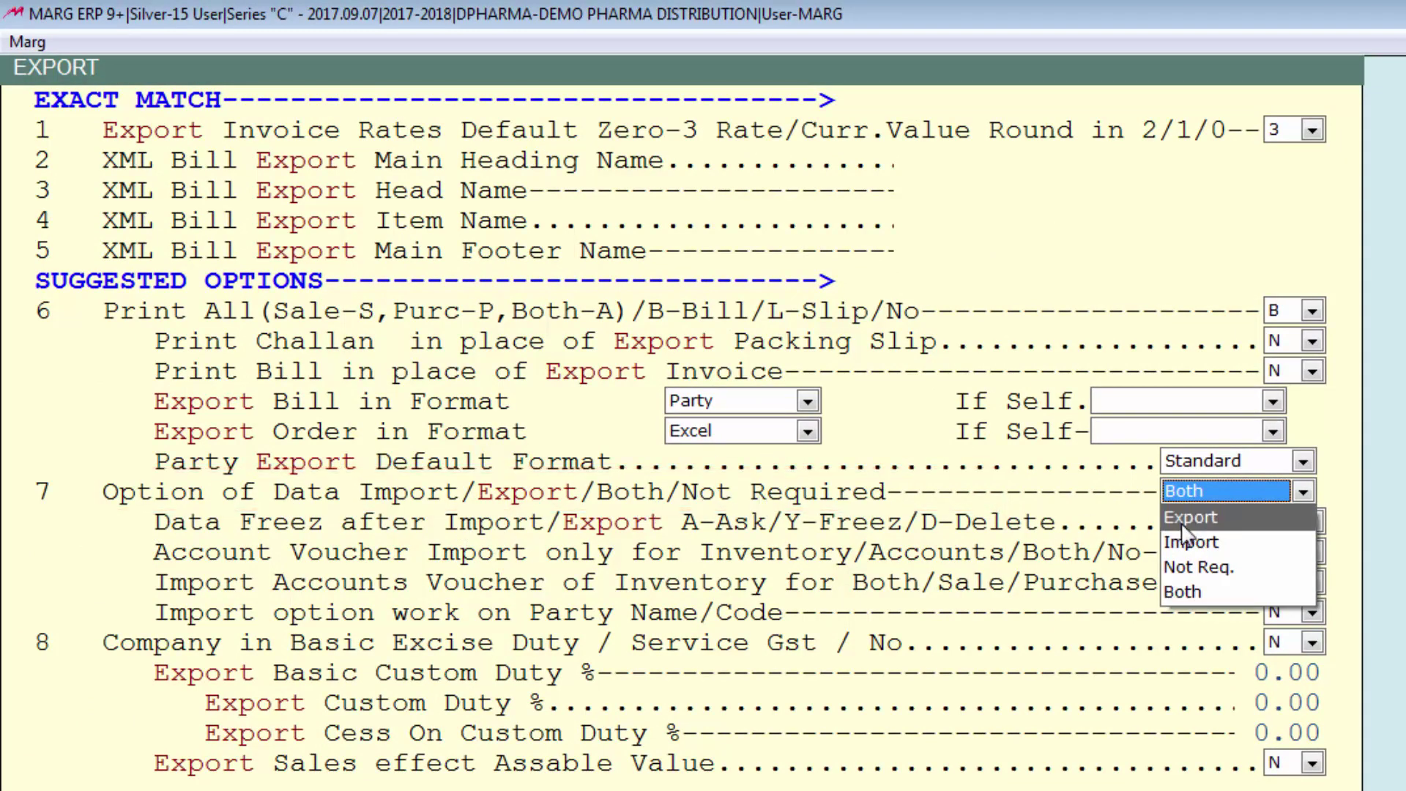
pyautogui.click(1237, 592)
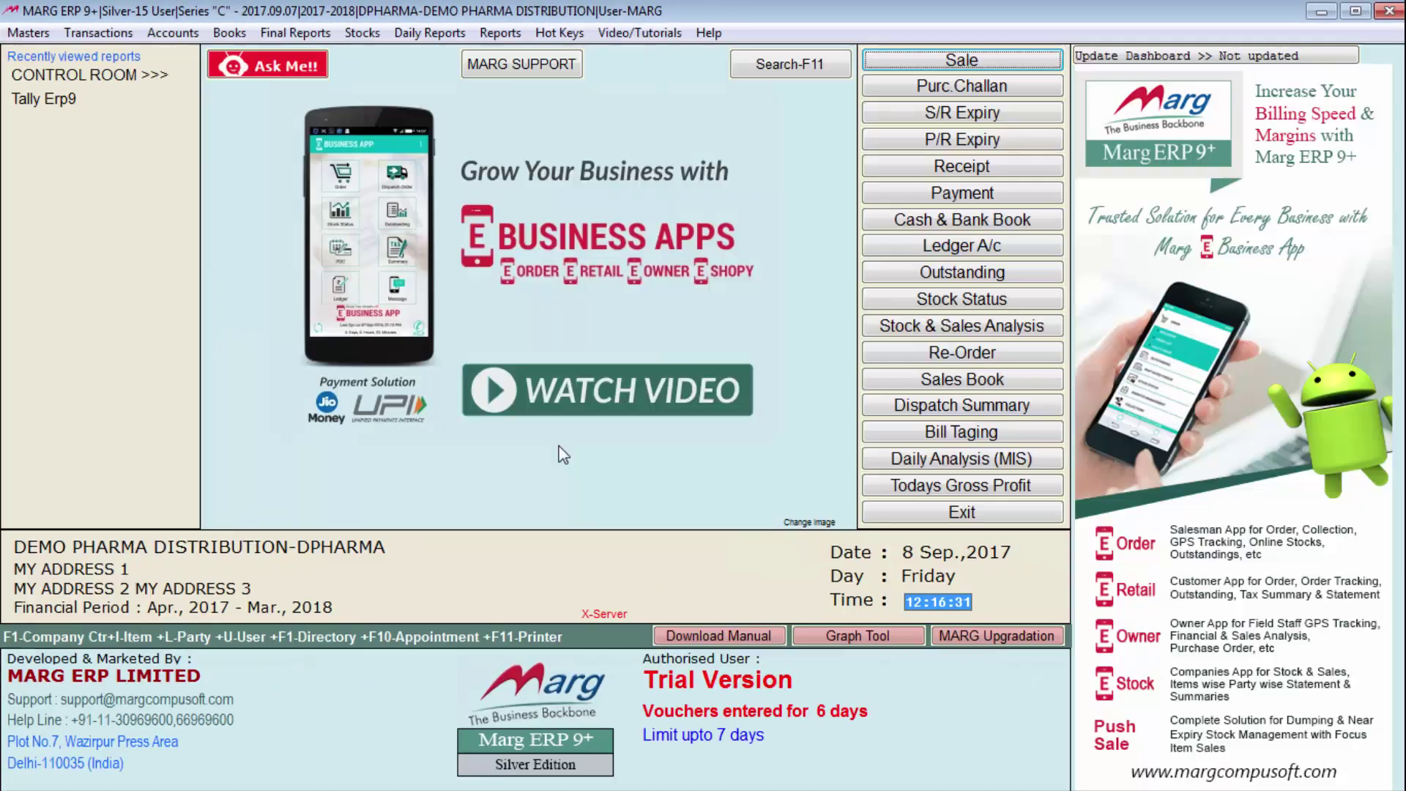
# - Open Update Operator's Powers under Passwords & Powers, past the supervisor password prompt
pyautogui.hotkey('alt', 'm')
pyautogui.press('Down')
pyautogui.press('Down')
pyautogui.press('Down')
pyautogui.press('Down')
pyautogui.press('Down')
pyautogui.press('Down')
pyautogui.press('Down')
pyautogui.press('Down')
pyautogui.press('Down')
pyautogui.press('Down')
pyautogui.press('Down')
pyautogui.press('Down')
pyautogui.press('Down')
pyautogui.press('Down')
pyautogui.press('Down')
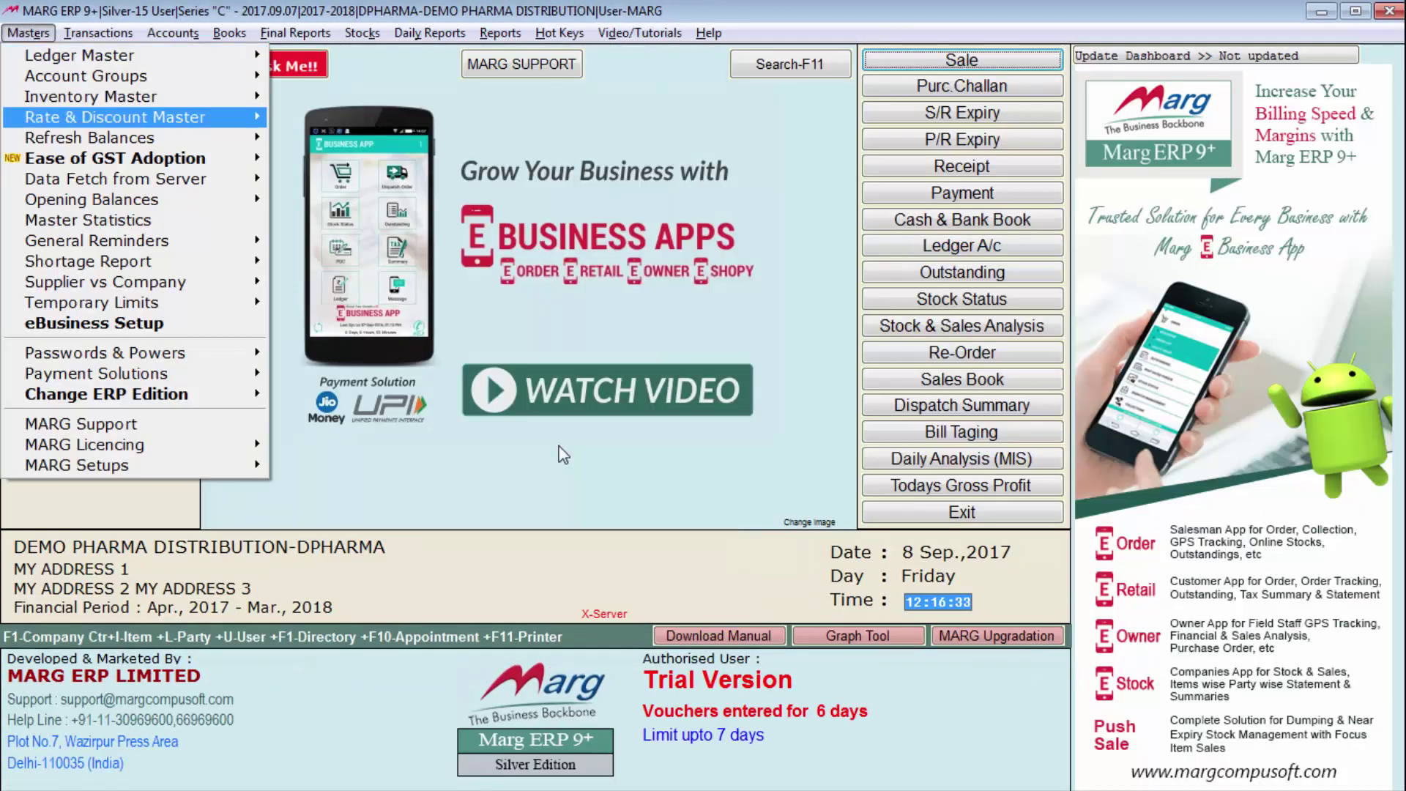
pyautogui.press('Up')
pyautogui.press('Right')
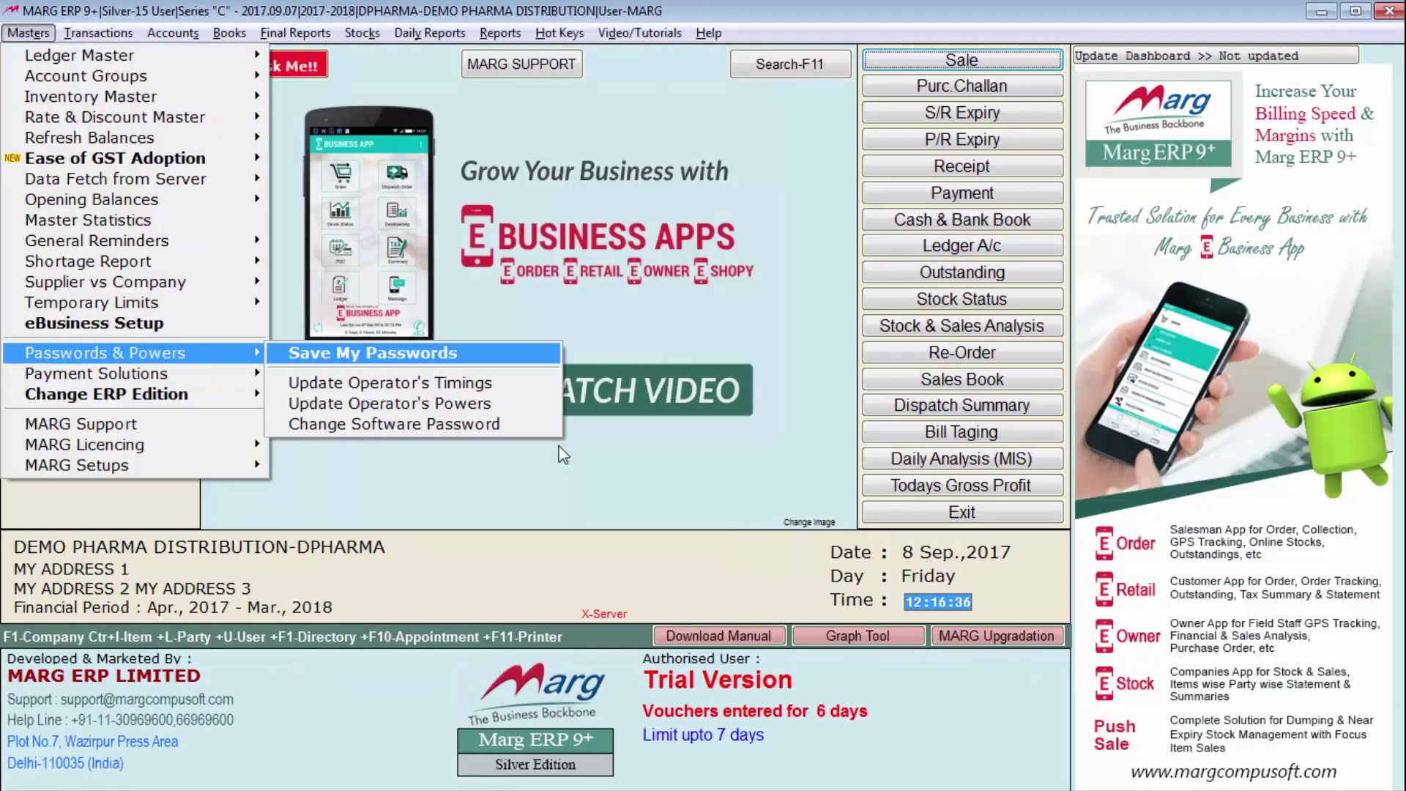
pyautogui.press('Down')
pyautogui.press('Down')
pyautogui.press('Return')
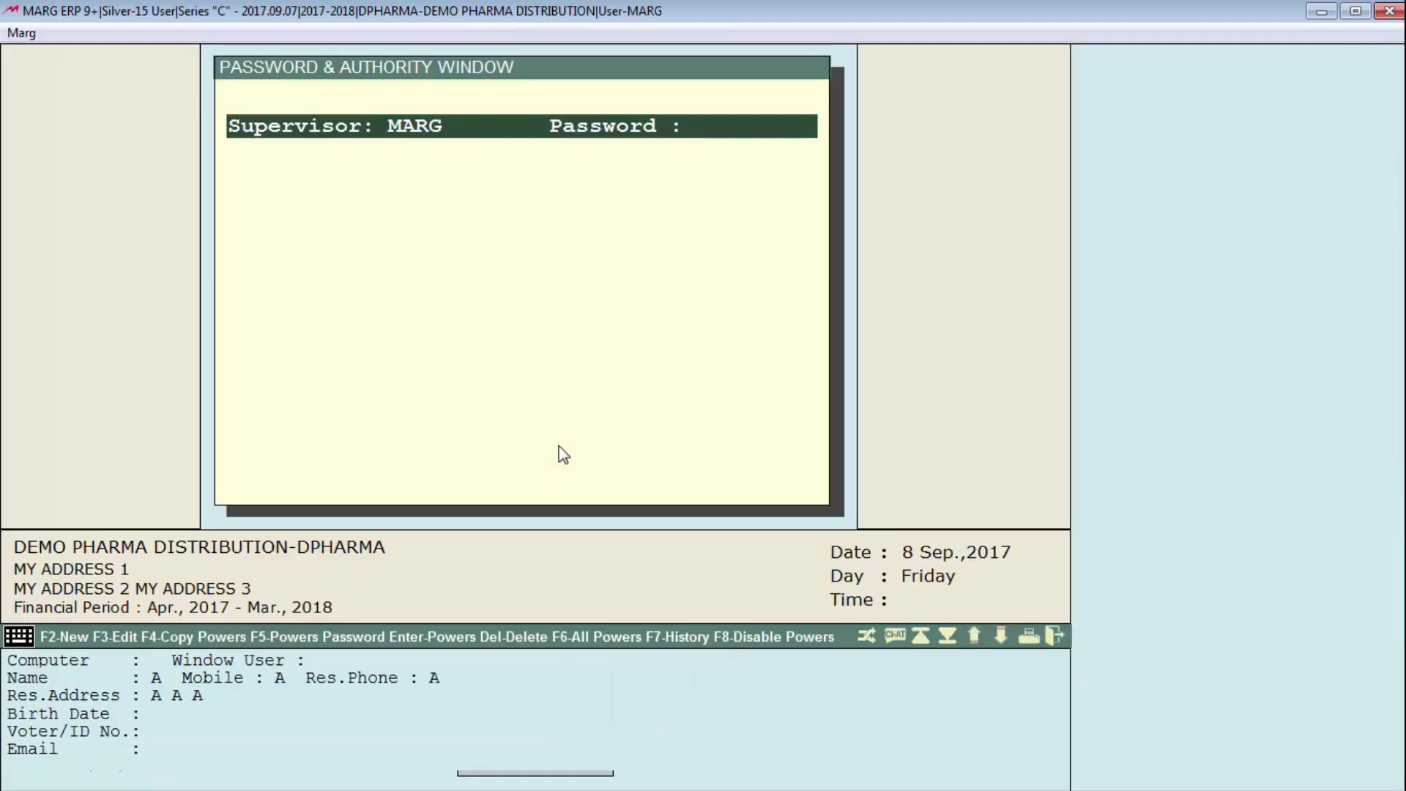
pyautogui.press('Return')
# - Find the DATA EXPORT power, keep it at Y and save the changes
pyautogui.press('Return')
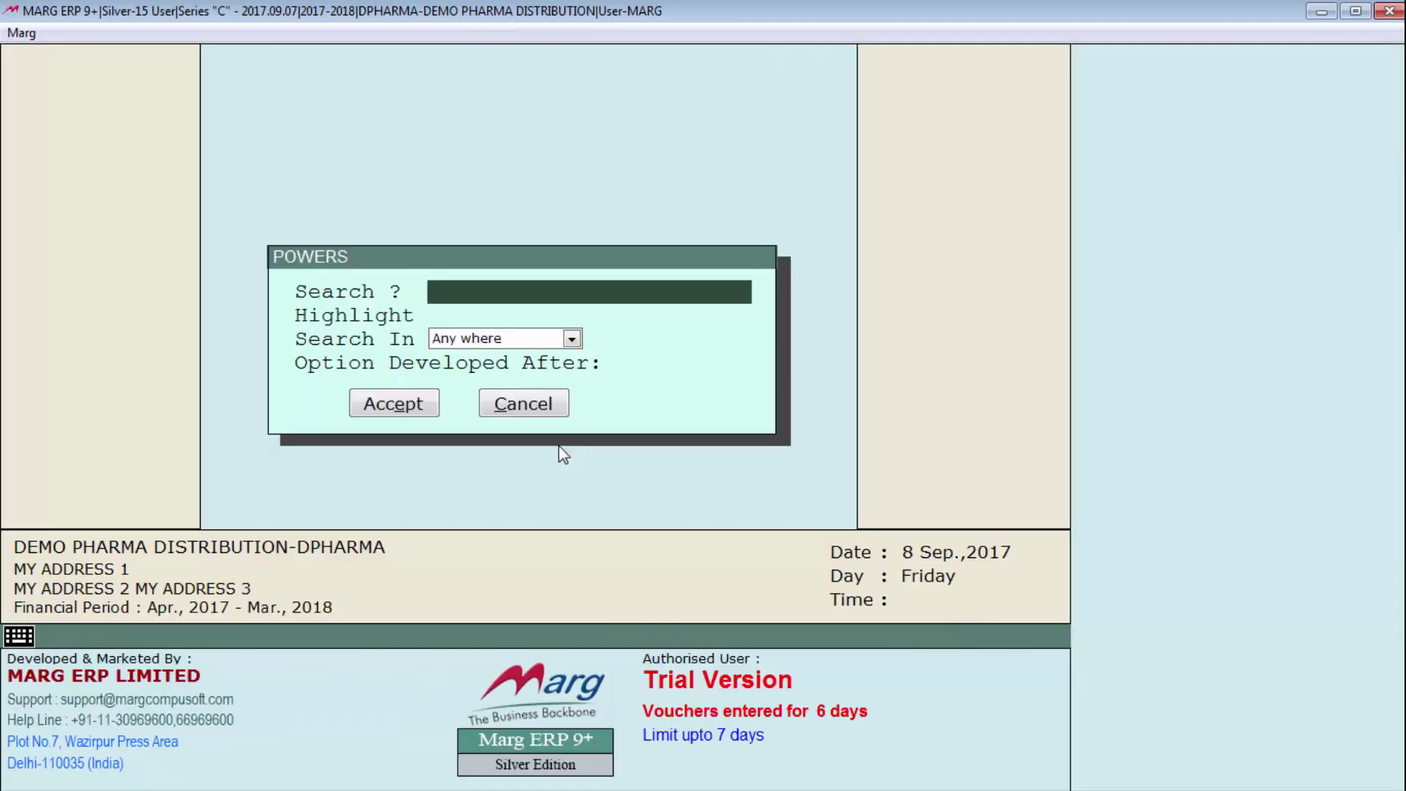
pyautogui.write('DATA EXPORT')
pyautogui.press('Return')
pyautogui.press('Return')
pyautogui.press('Return')
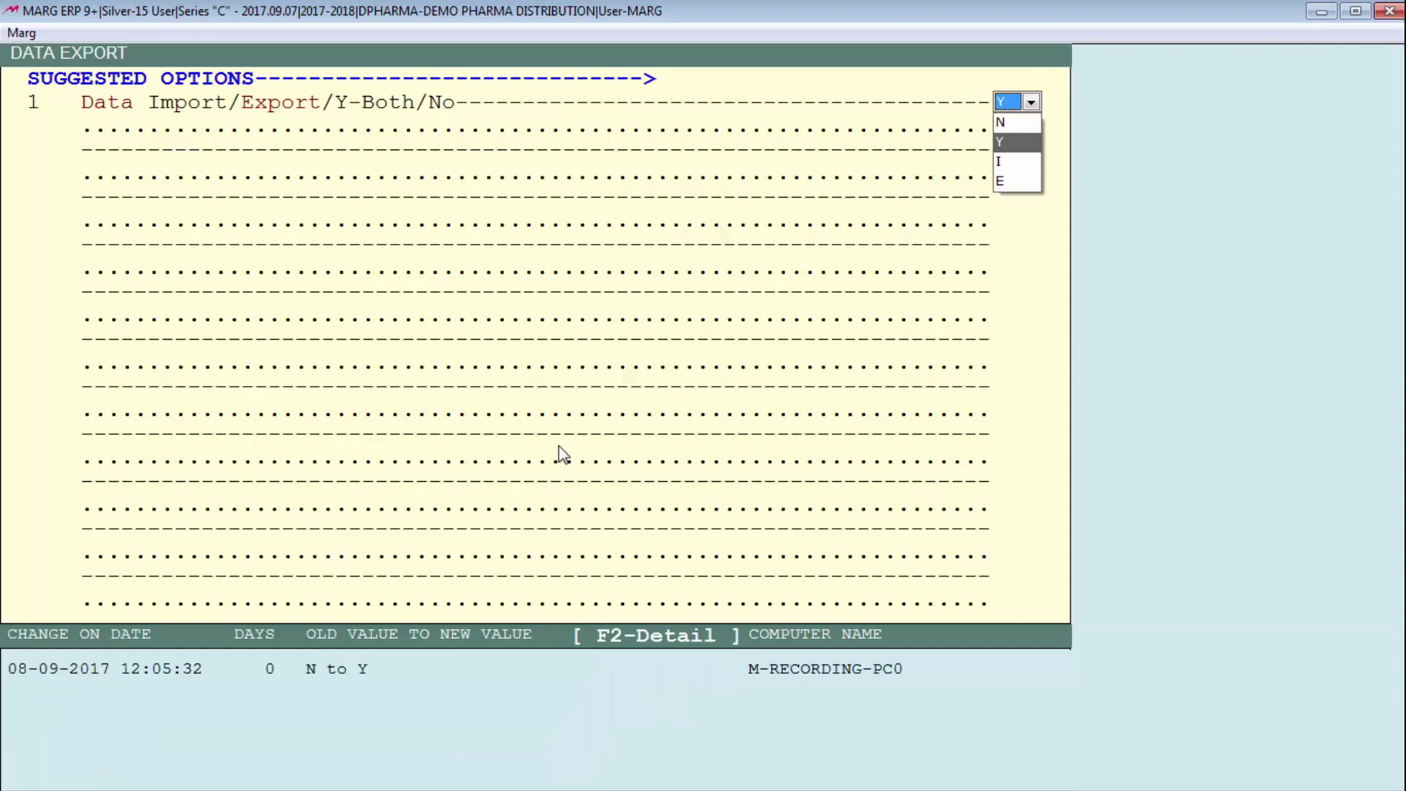
pyautogui.press('Return')
pyautogui.press('Escape')
pyautogui.press('Escape')
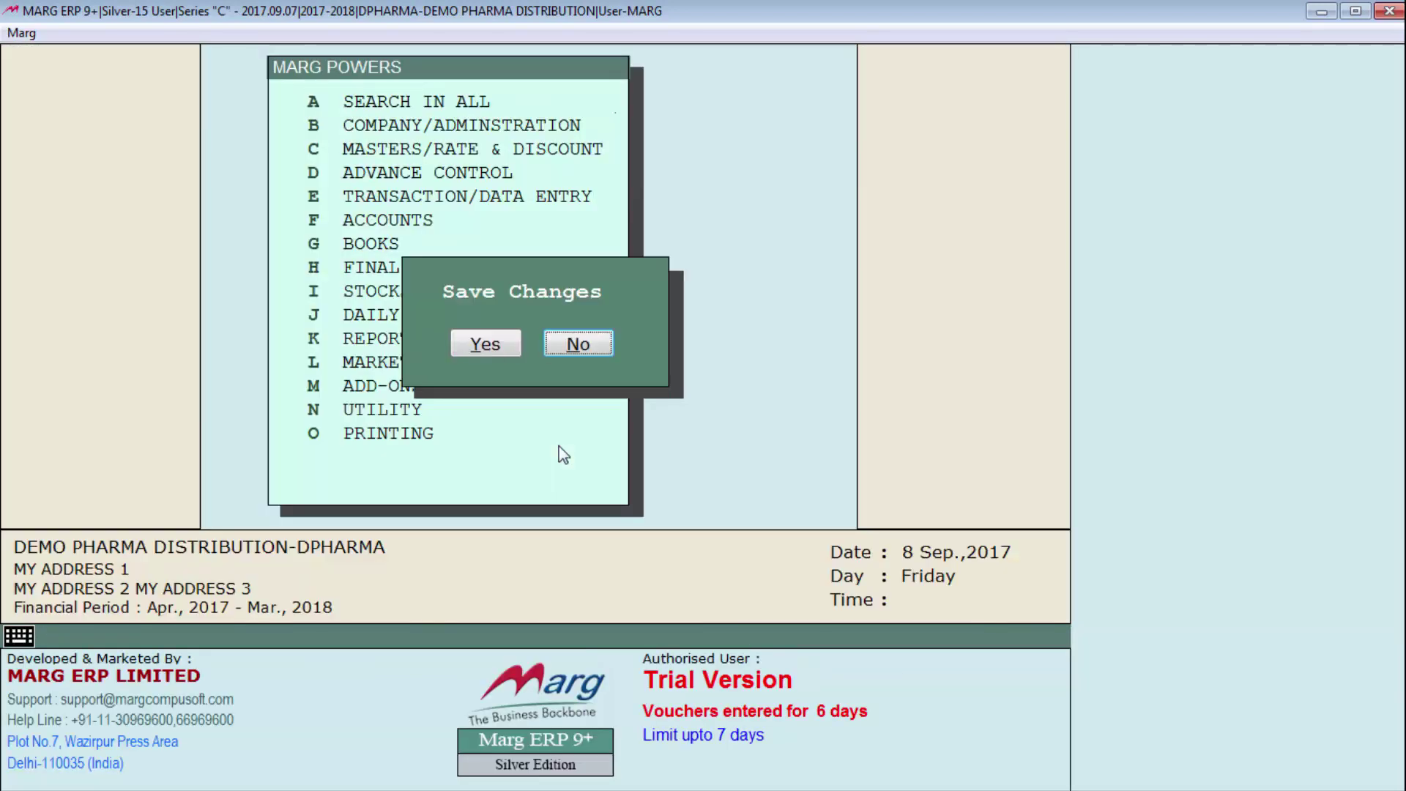
pyautogui.press('Return')
pyautogui.press('Escape')
pyautogui.press('Right')
# - Log back in to the company dashboard through Change User
pyautogui.press('Return')
pyautogui.hotkey('ctrl', 'u')
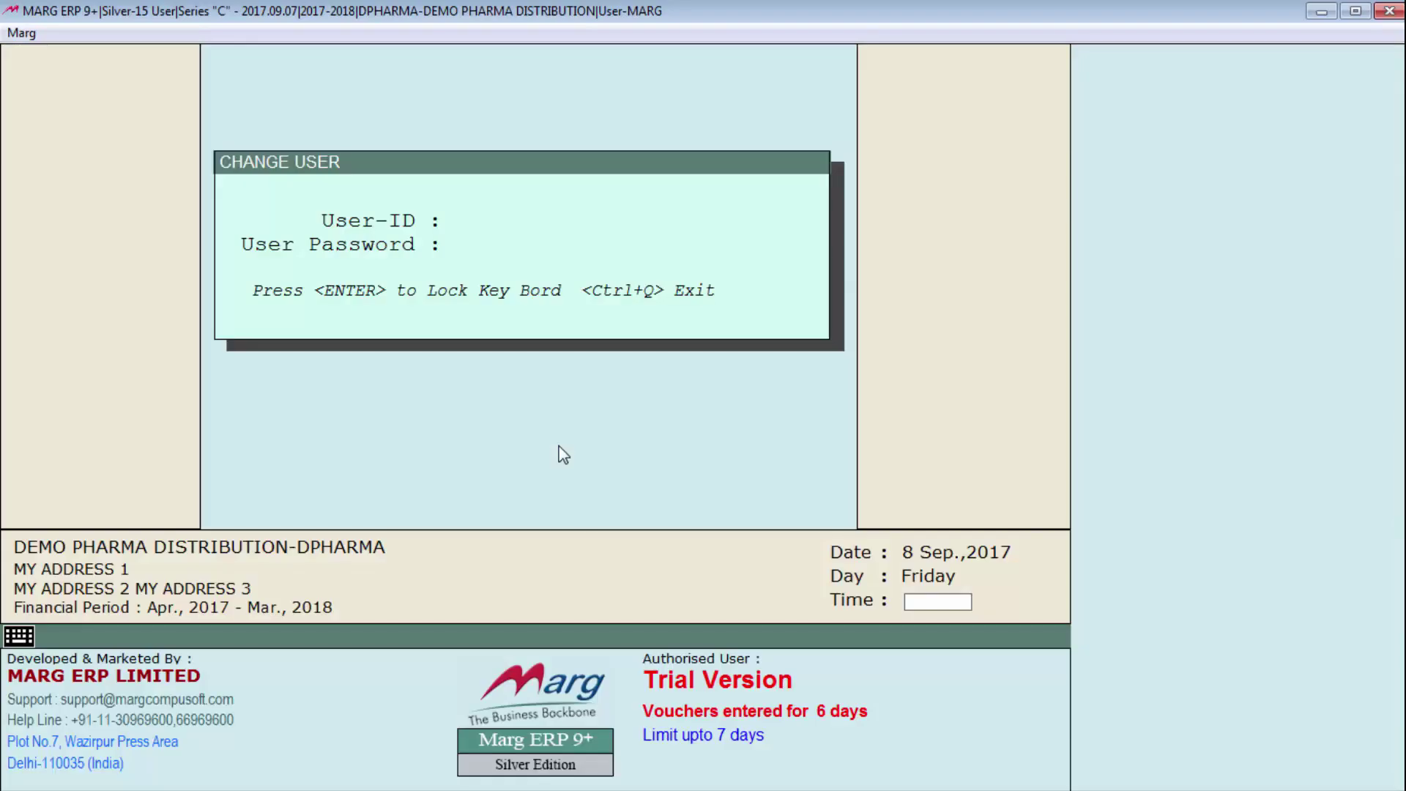
pyautogui.write('ma')
pyautogui.press('Return')
pyautogui.press('Return')
pyautogui.press('Return')
pyautogui.press('Return')
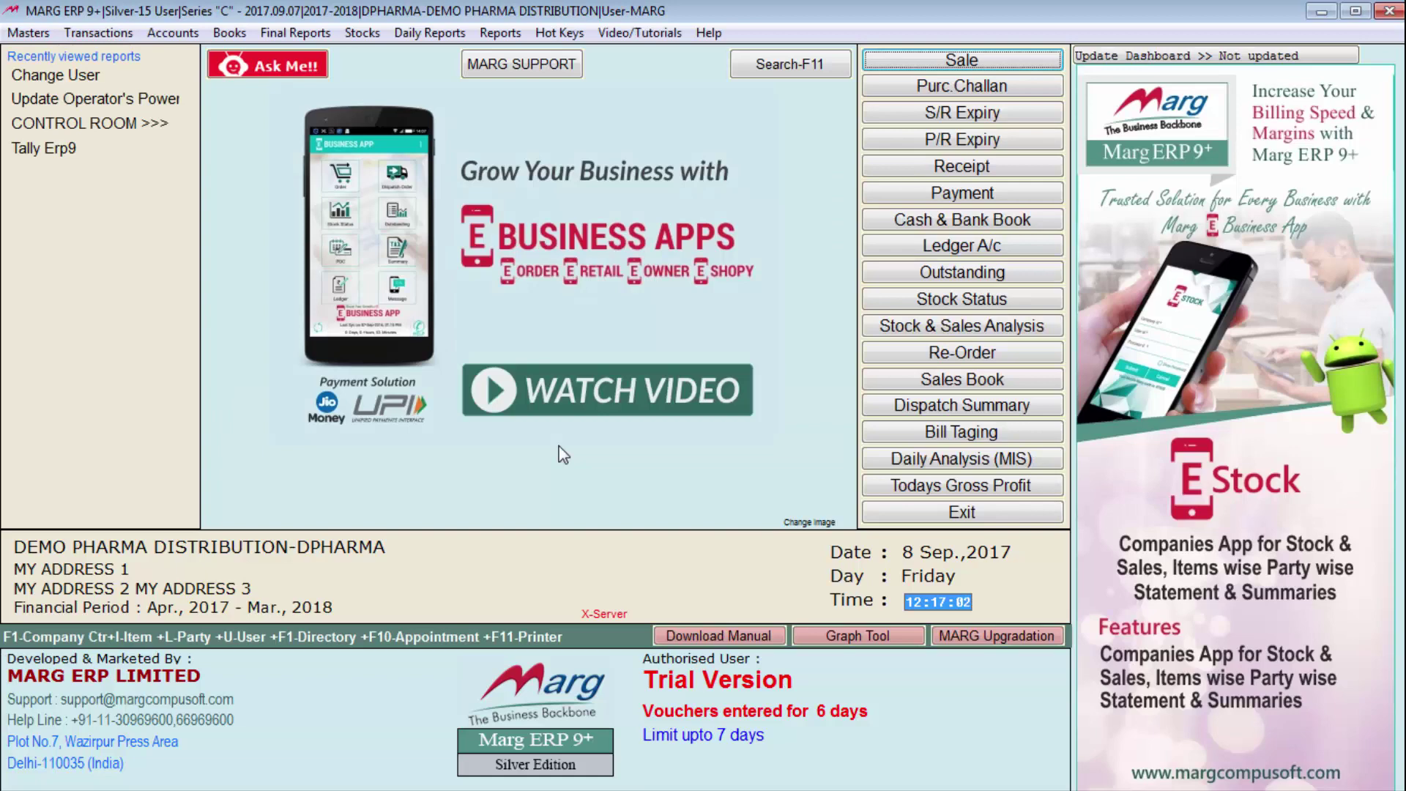
# - Choose BUSY IMPORT under Data Import/Export and select Full Transfer including inventory
pyautogui.hotkey('alt', 'r')
pyautogui.press('Down')
pyautogui.press('Down')
pyautogui.press('Down')
pyautogui.press('Right')
pyautogui.press('Right')
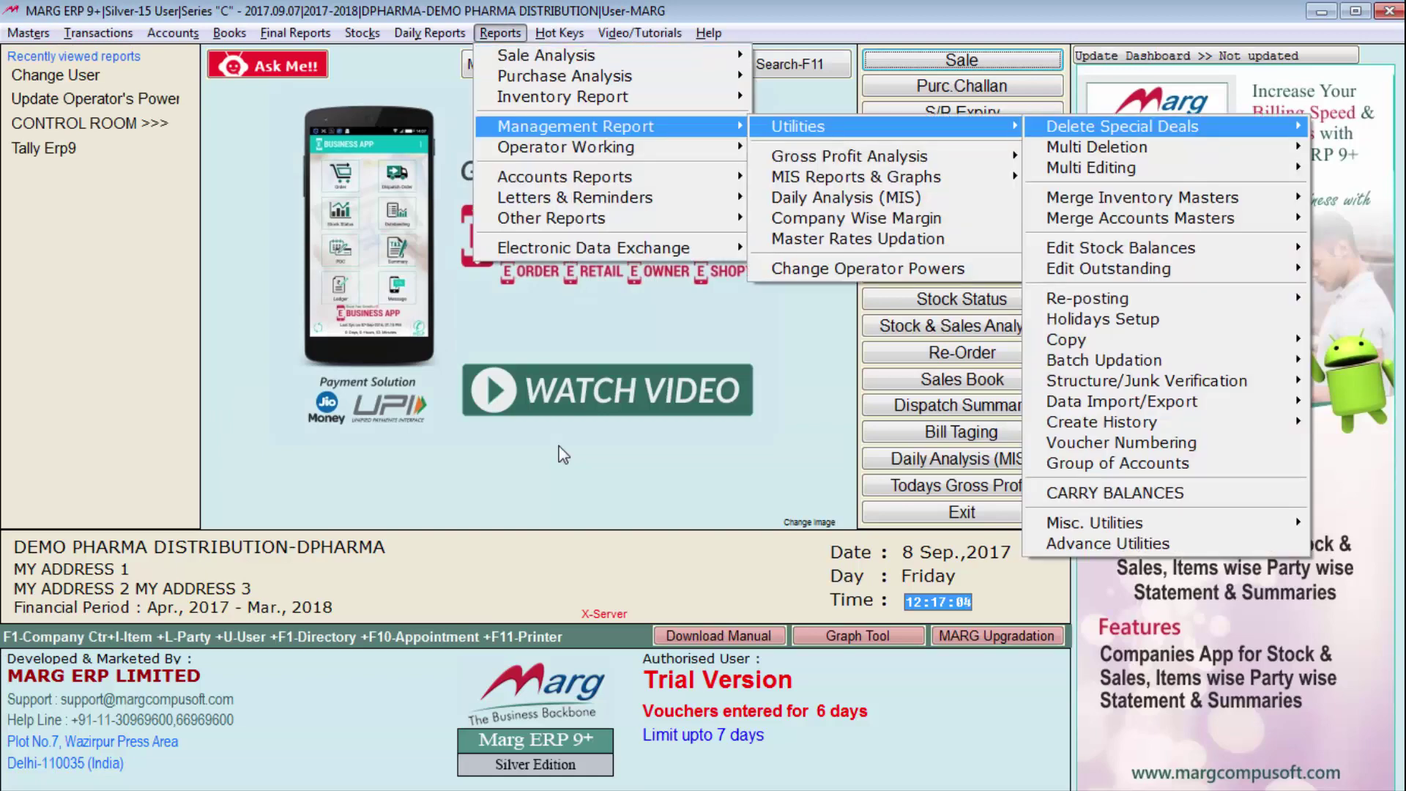
pyautogui.press('d')
pyautogui.press('Right')
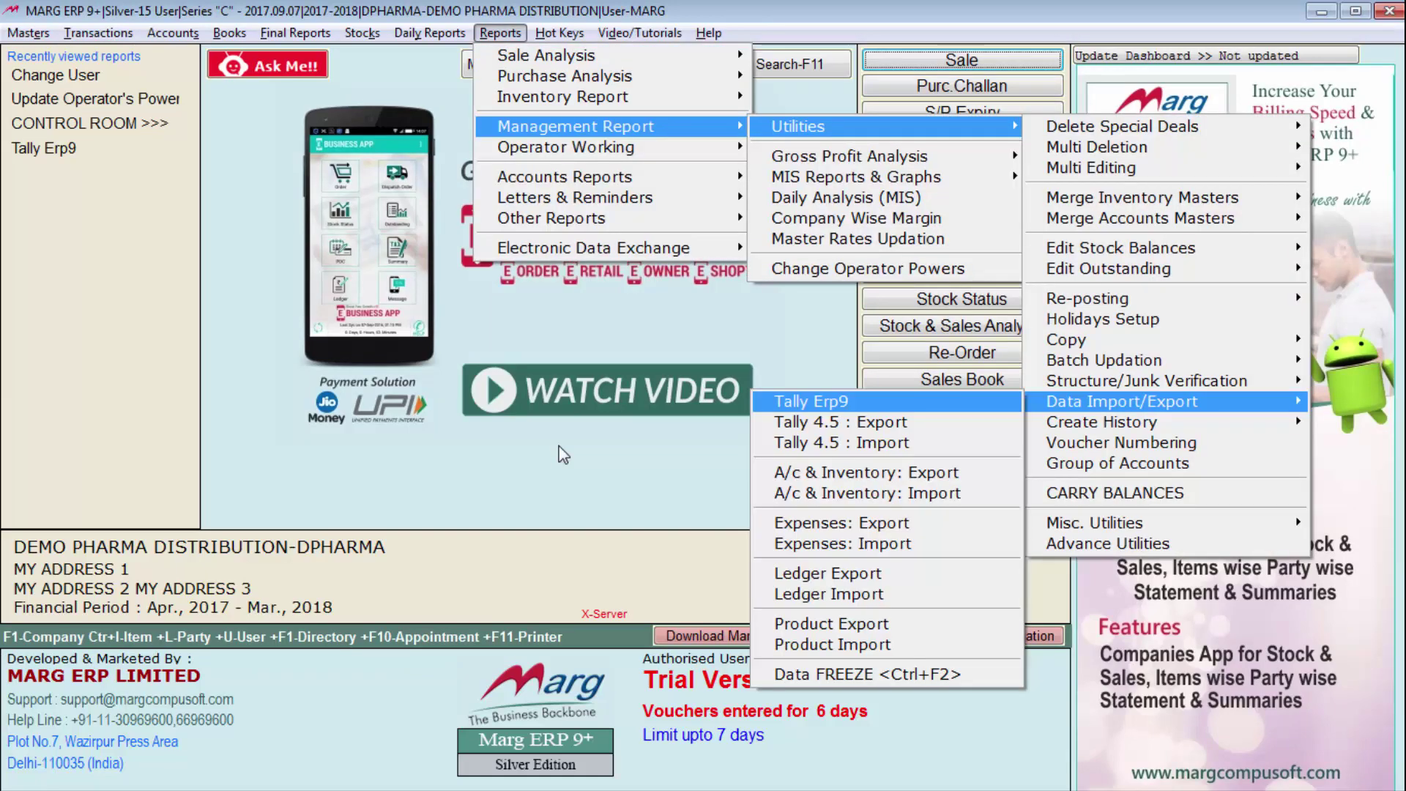
pyautogui.press('Return')
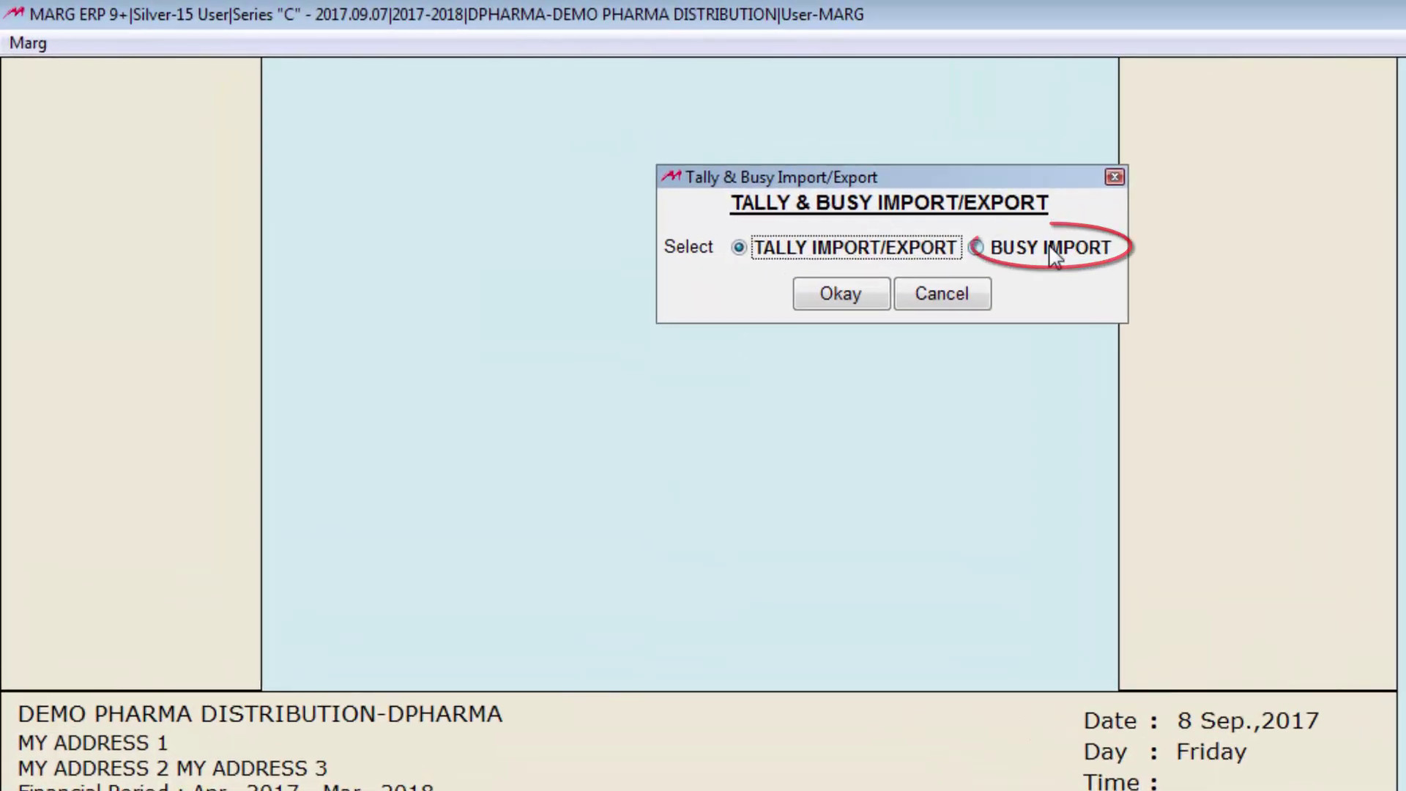
pyautogui.click(1049, 245)
pyautogui.click(841, 294)
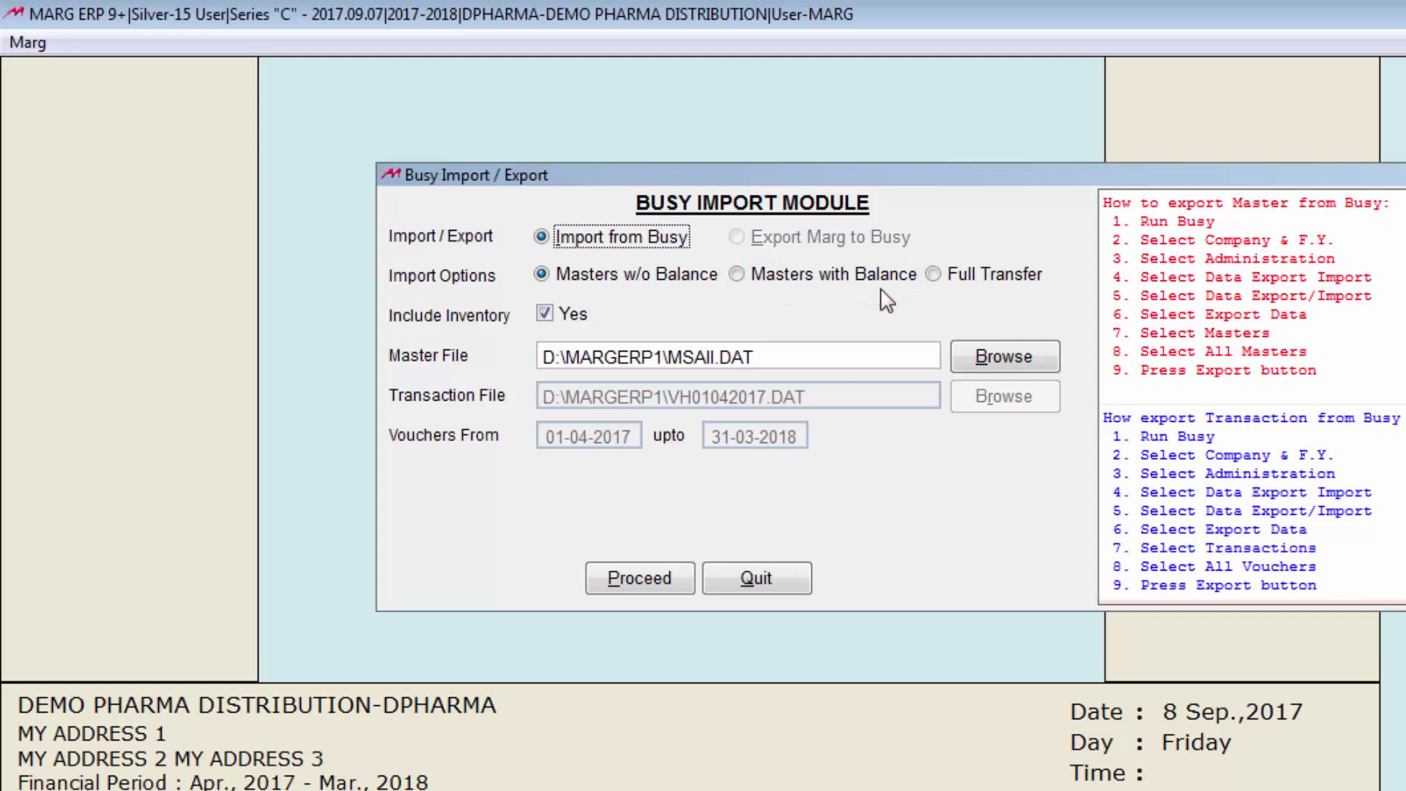
pyautogui.click(1004, 285)
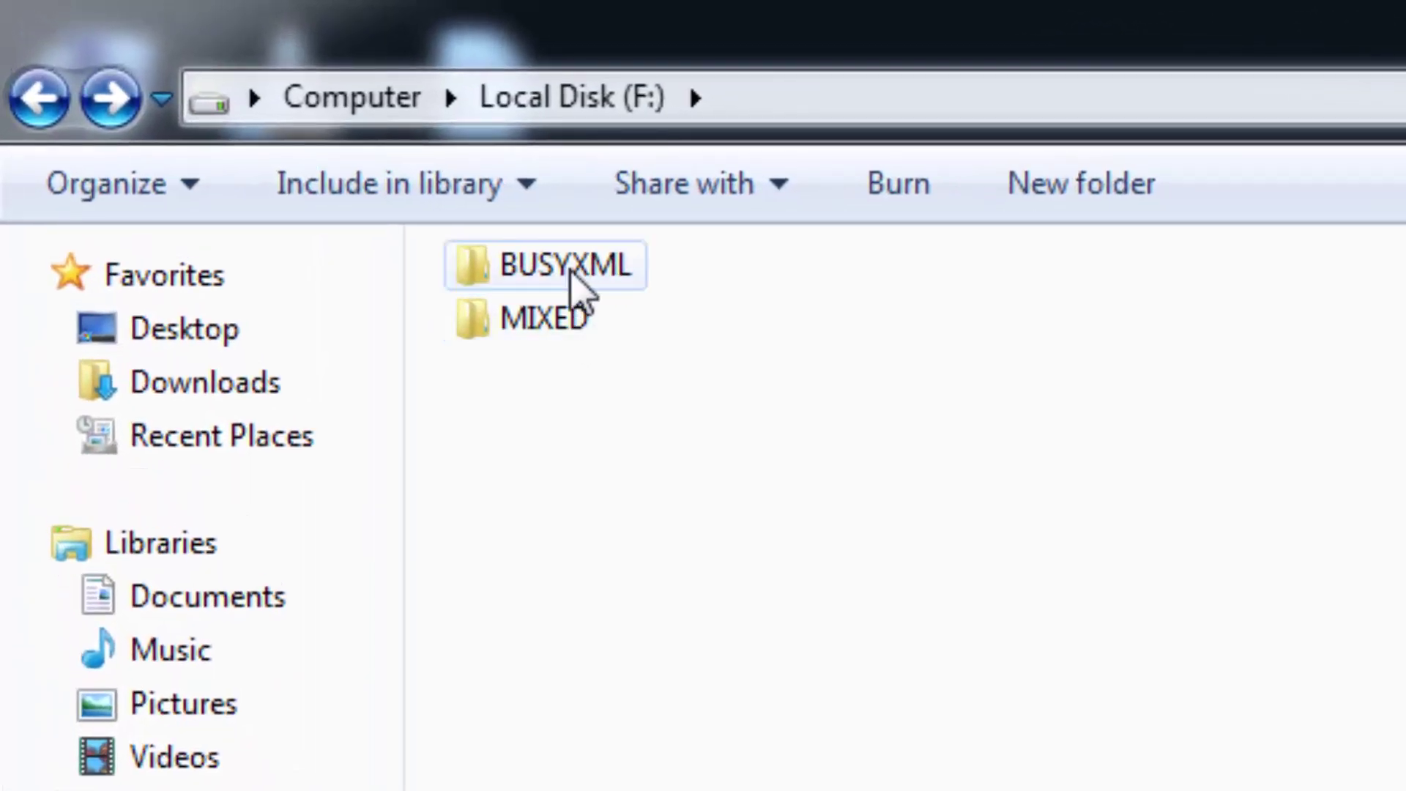
# - Open the BUSYXML folder on drive F: and select its full path in the address bar
pyautogui.doubleClick(602, 273)
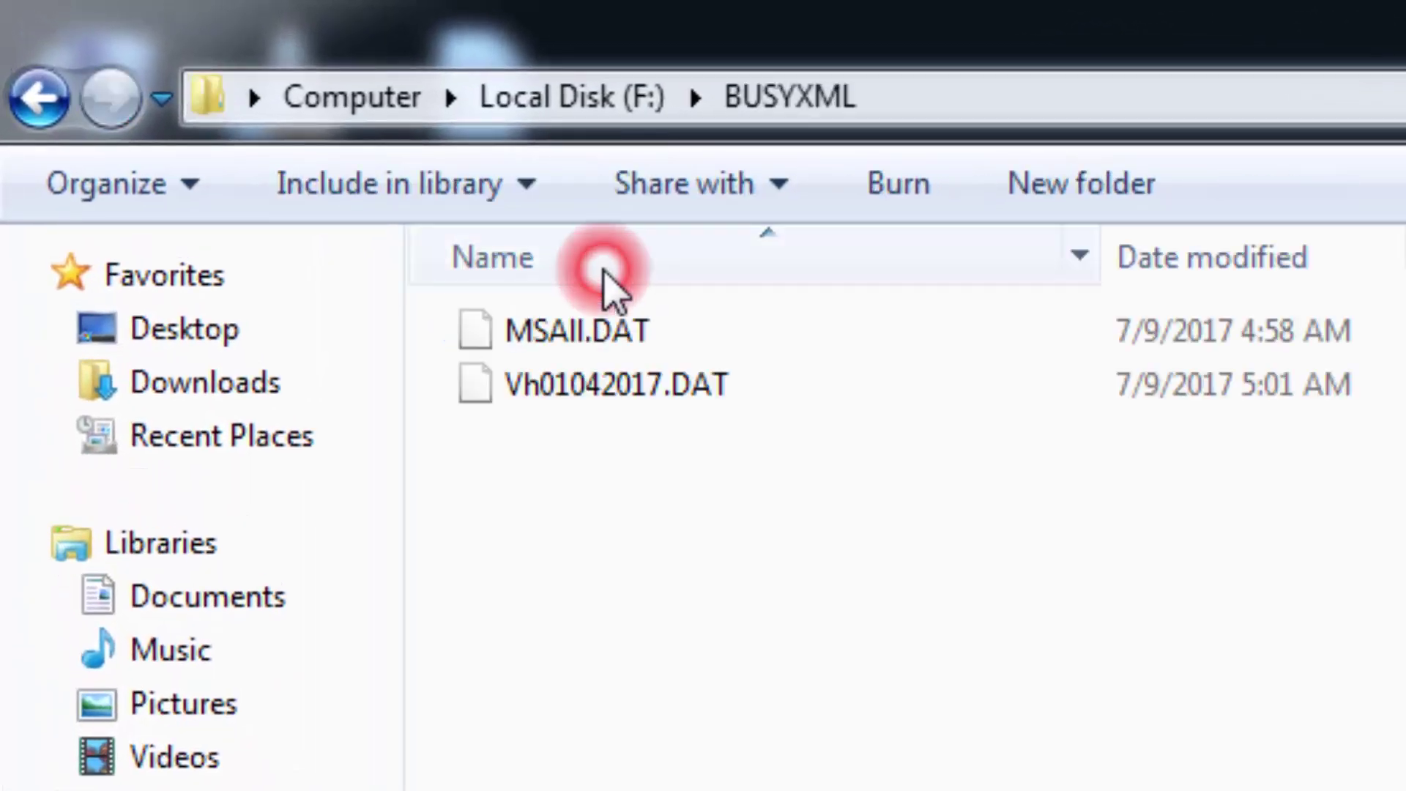
pyautogui.click(1074, 97)
pyautogui.hotkey('ctrl', 'c')
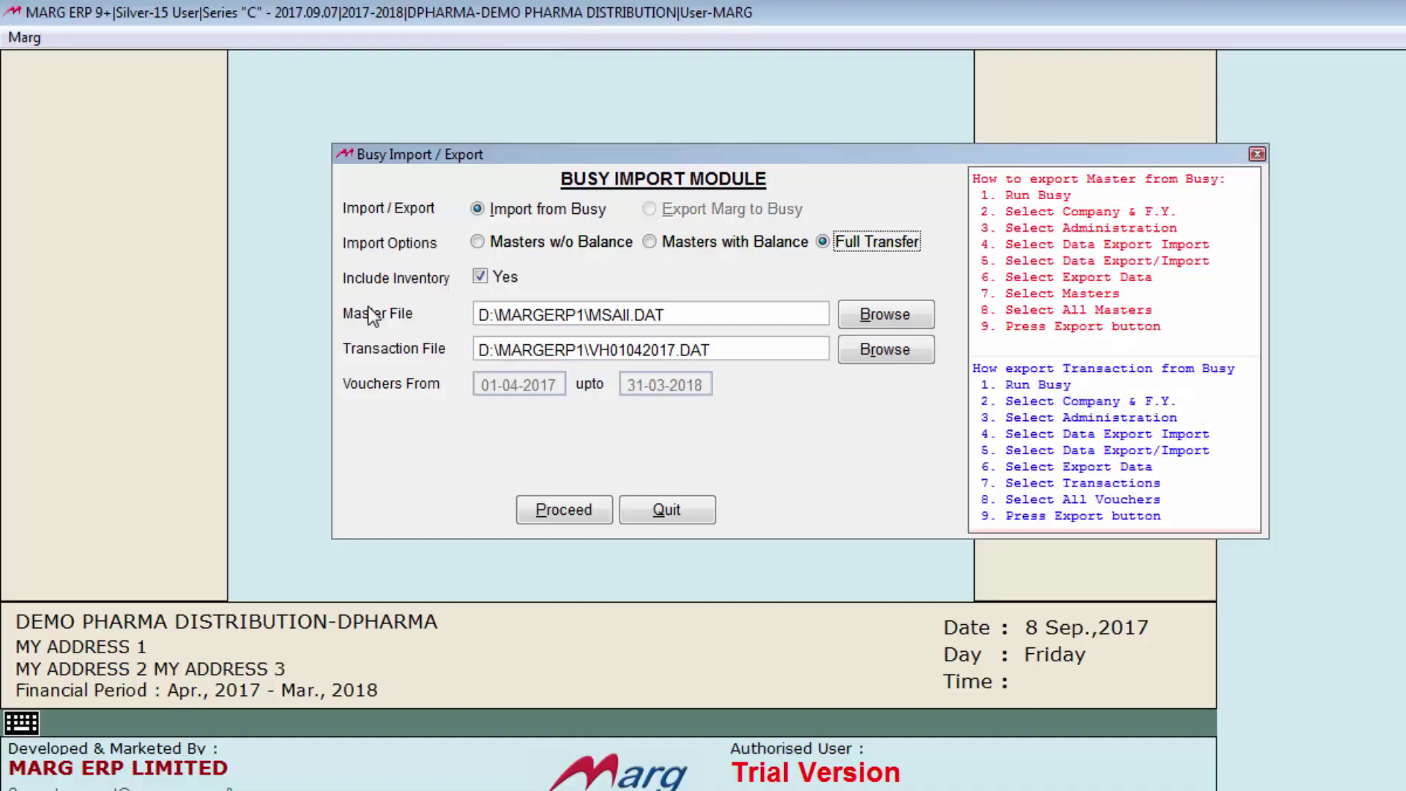
# - Set the Busy import's Master File to F:\BUSYXML\MSALL.DAT, using the All Files type filter
pyautogui.click(925, 307)
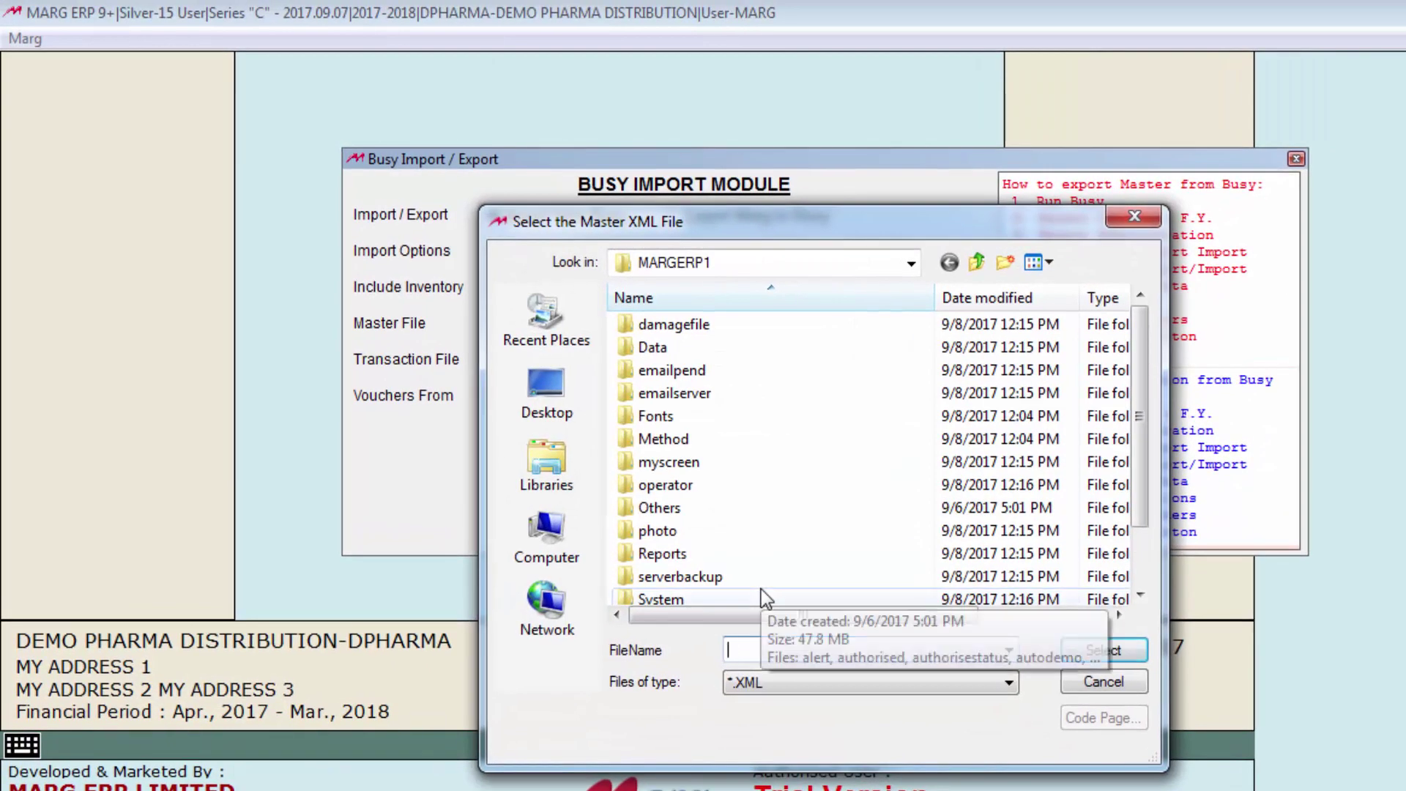
pyautogui.hotkey('ctrl', 'v')
pyautogui.press('Return')
pyautogui.click(762, 682)
pyautogui.click(763, 702)
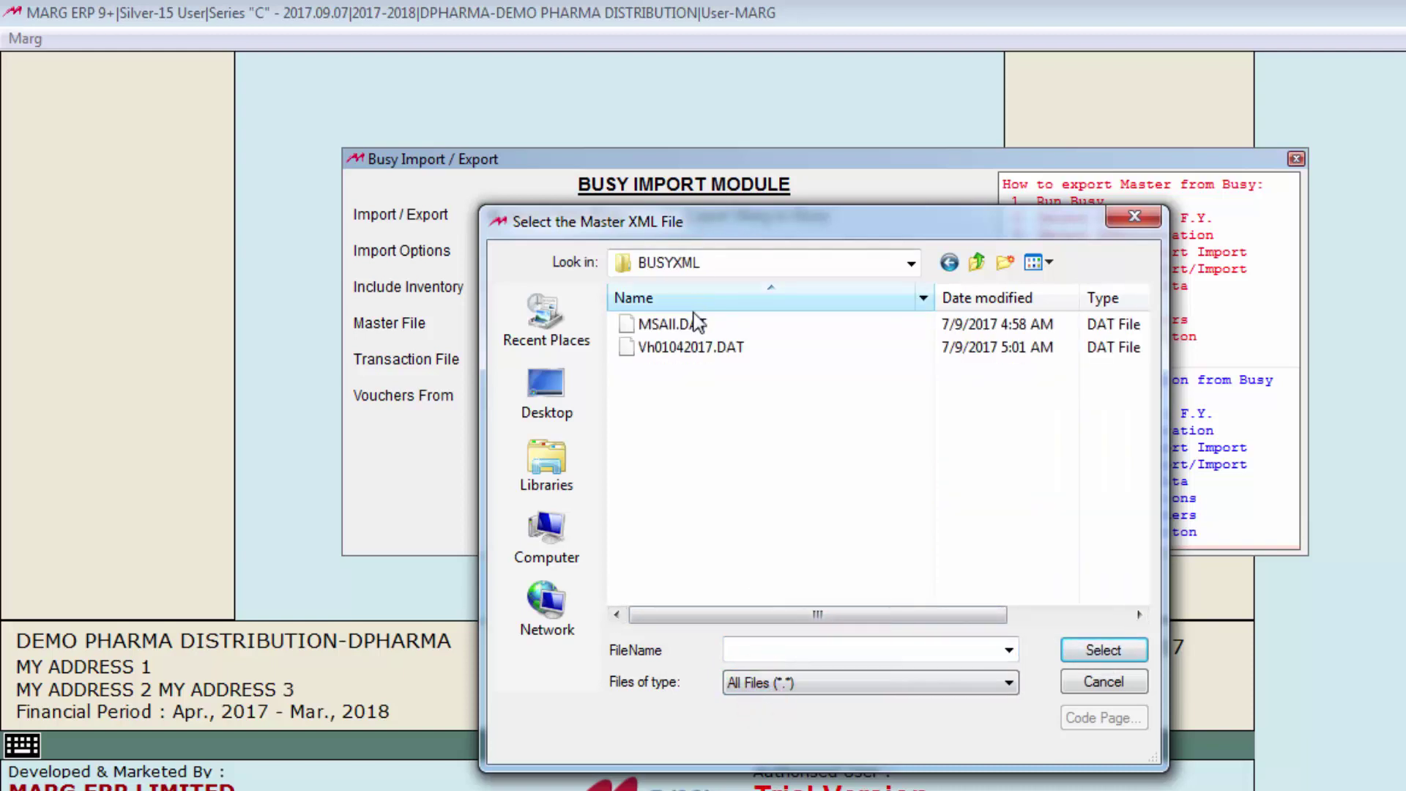
pyautogui.click(692, 324)
pyautogui.doubleClick(695, 325)
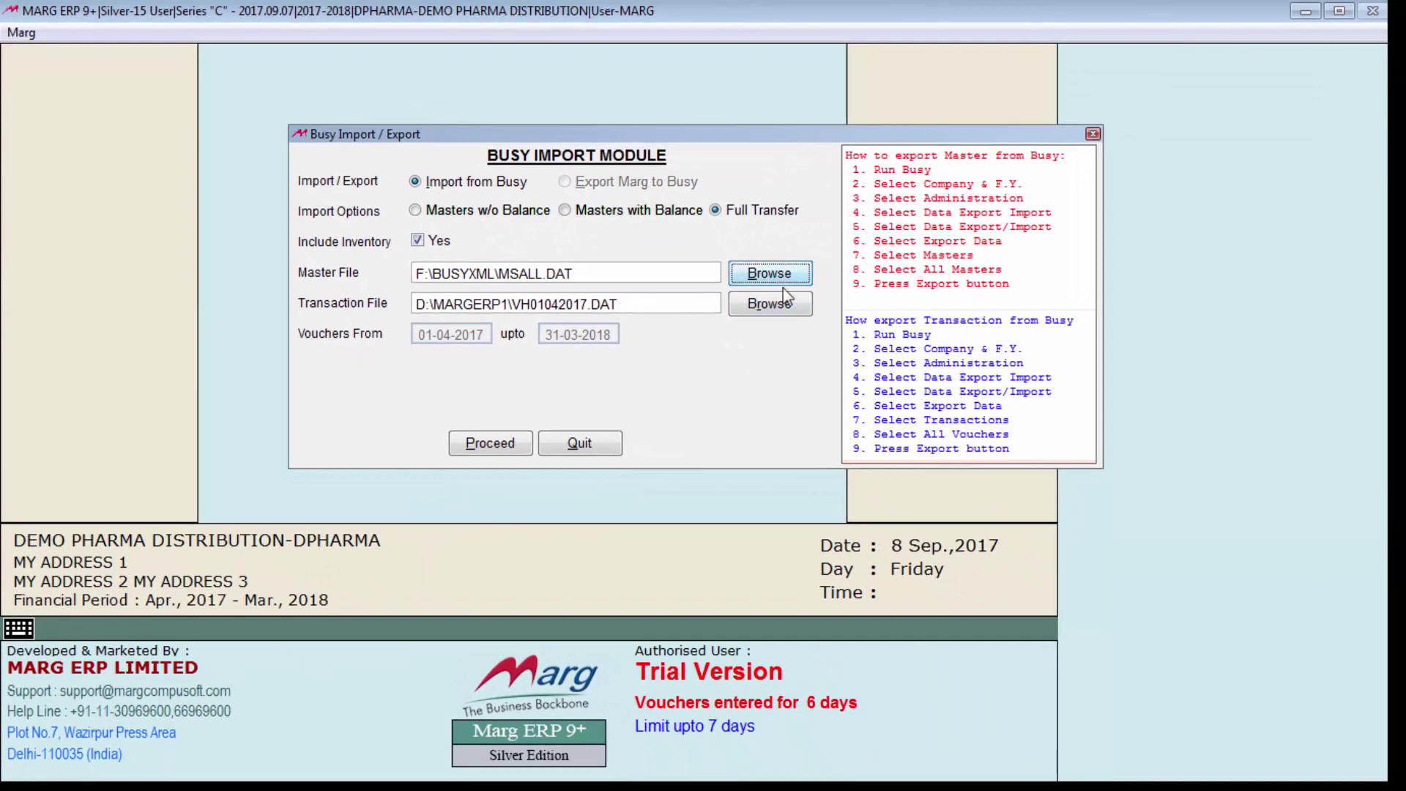
# - Set the Transaction File to F:\BUSYXML\VH01042017.DAT
pyautogui.click(769, 304)
pyautogui.click(1067, 478)
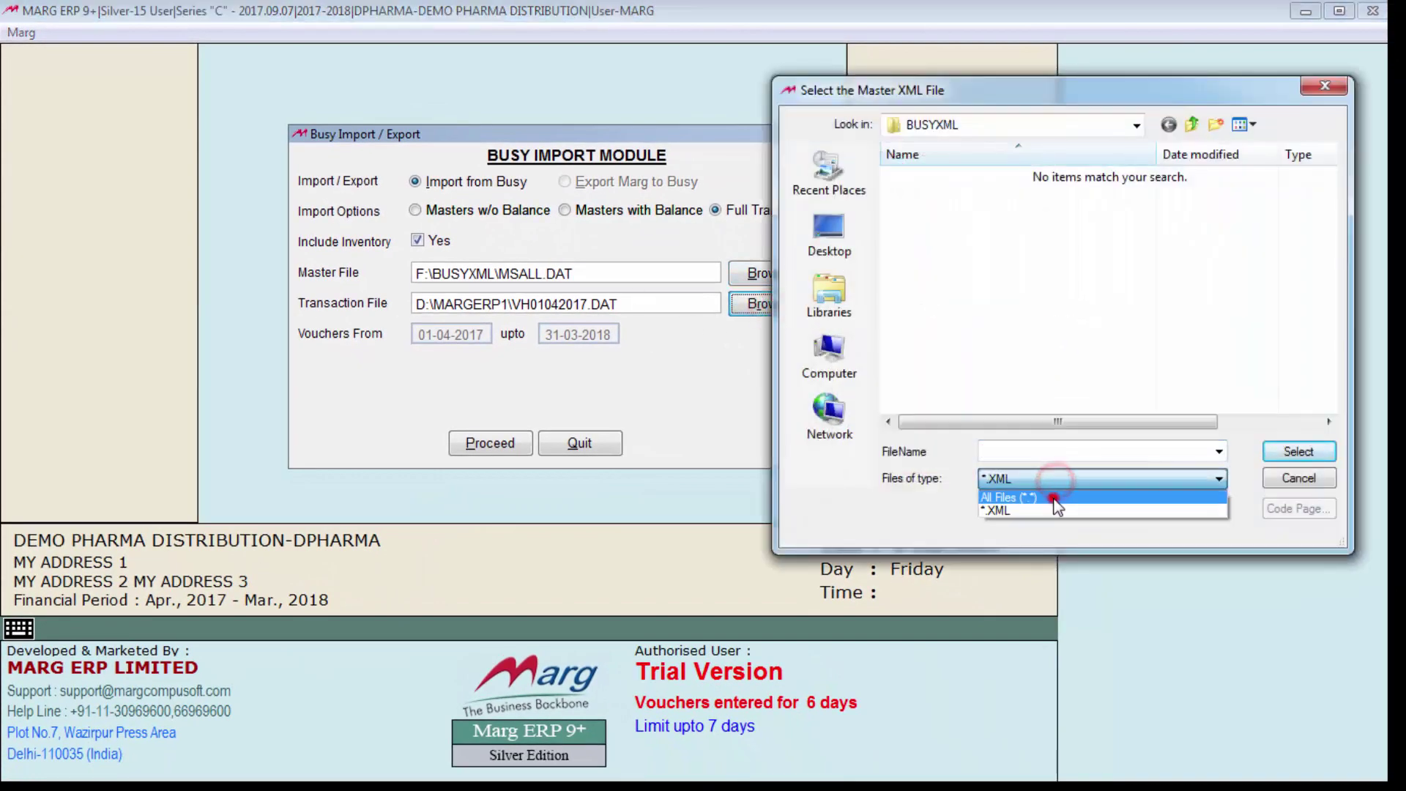
pyautogui.click(1052, 493)
pyautogui.click(951, 195)
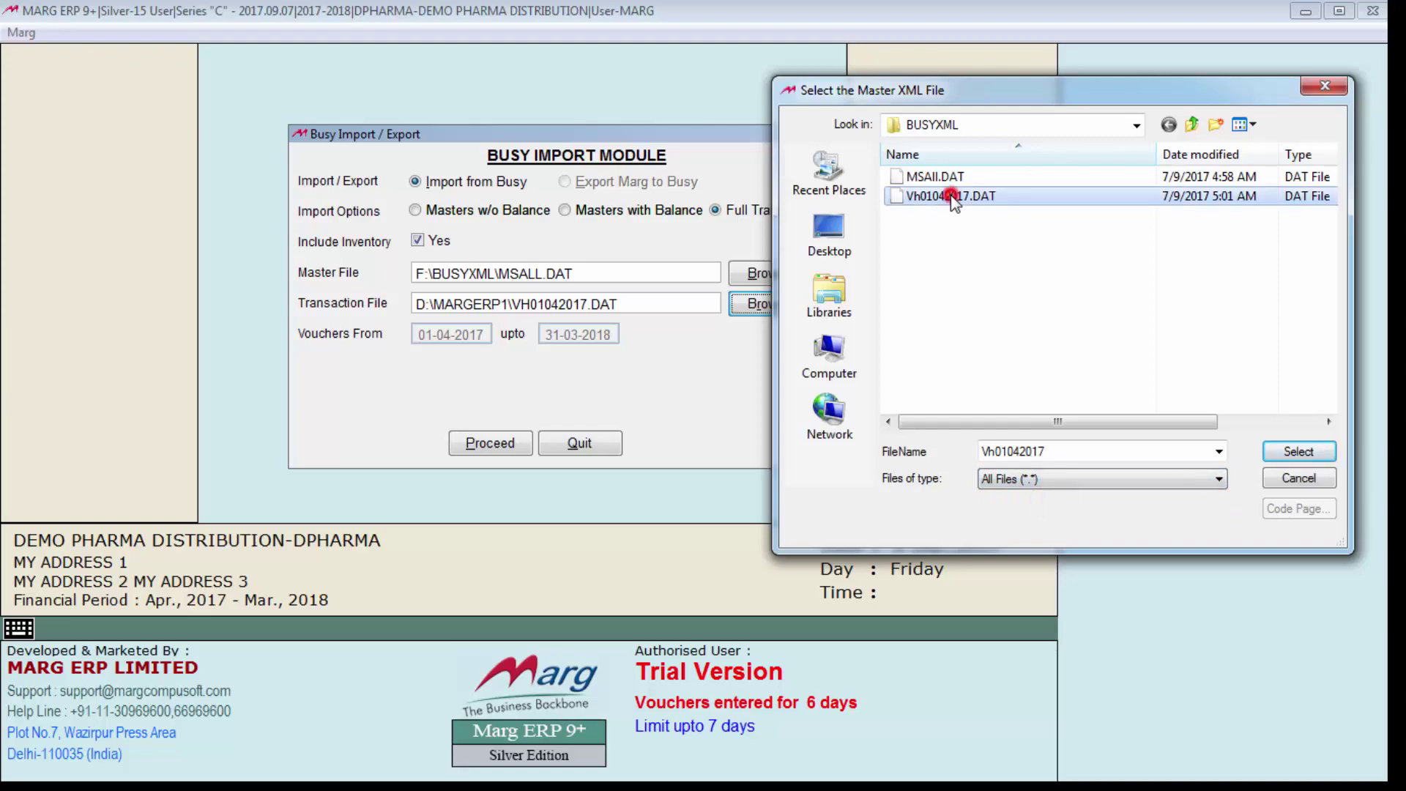
pyautogui.click(1298, 451)
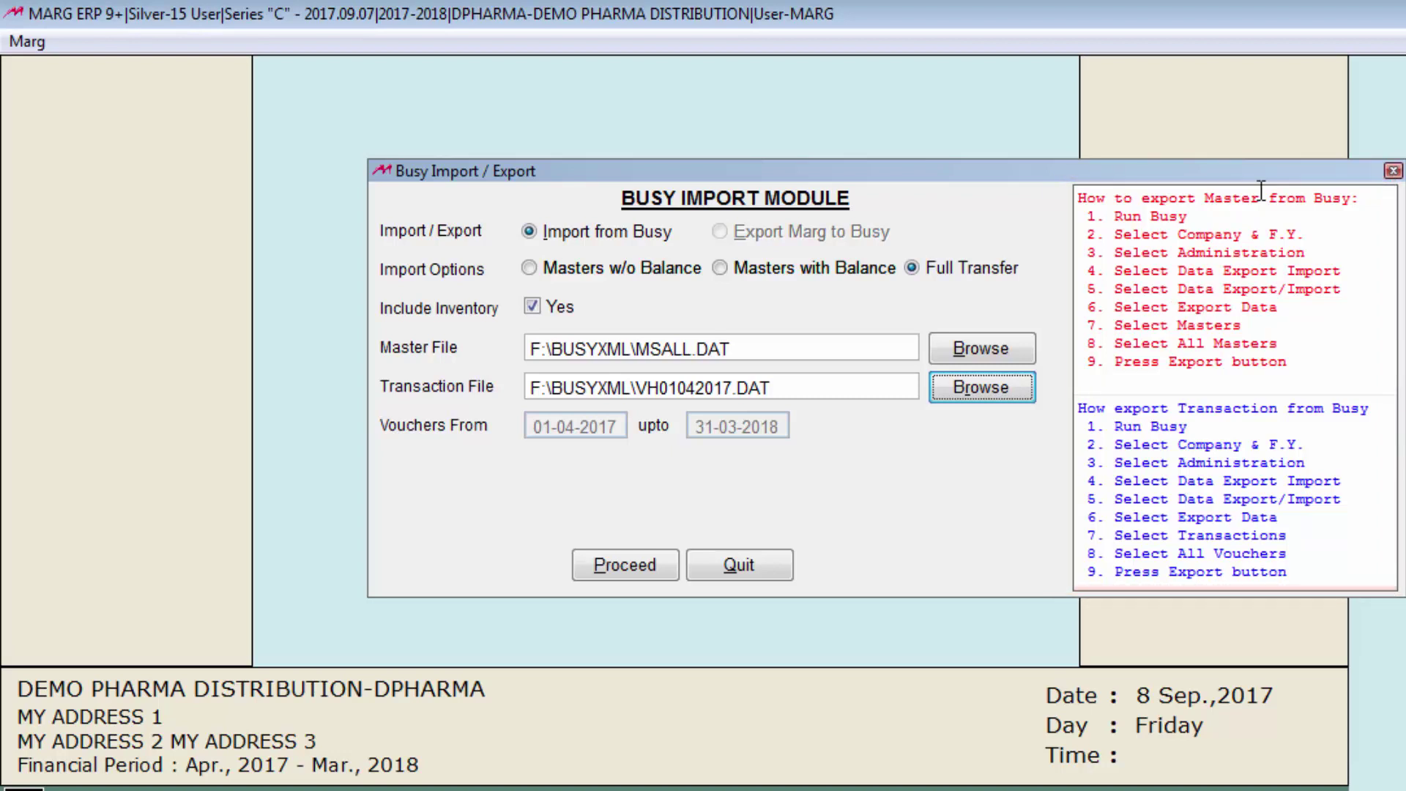
# - Proceed with importing MSALL.DAT and VH01042017.DAT and let the import finish
pyautogui.click(626, 566)
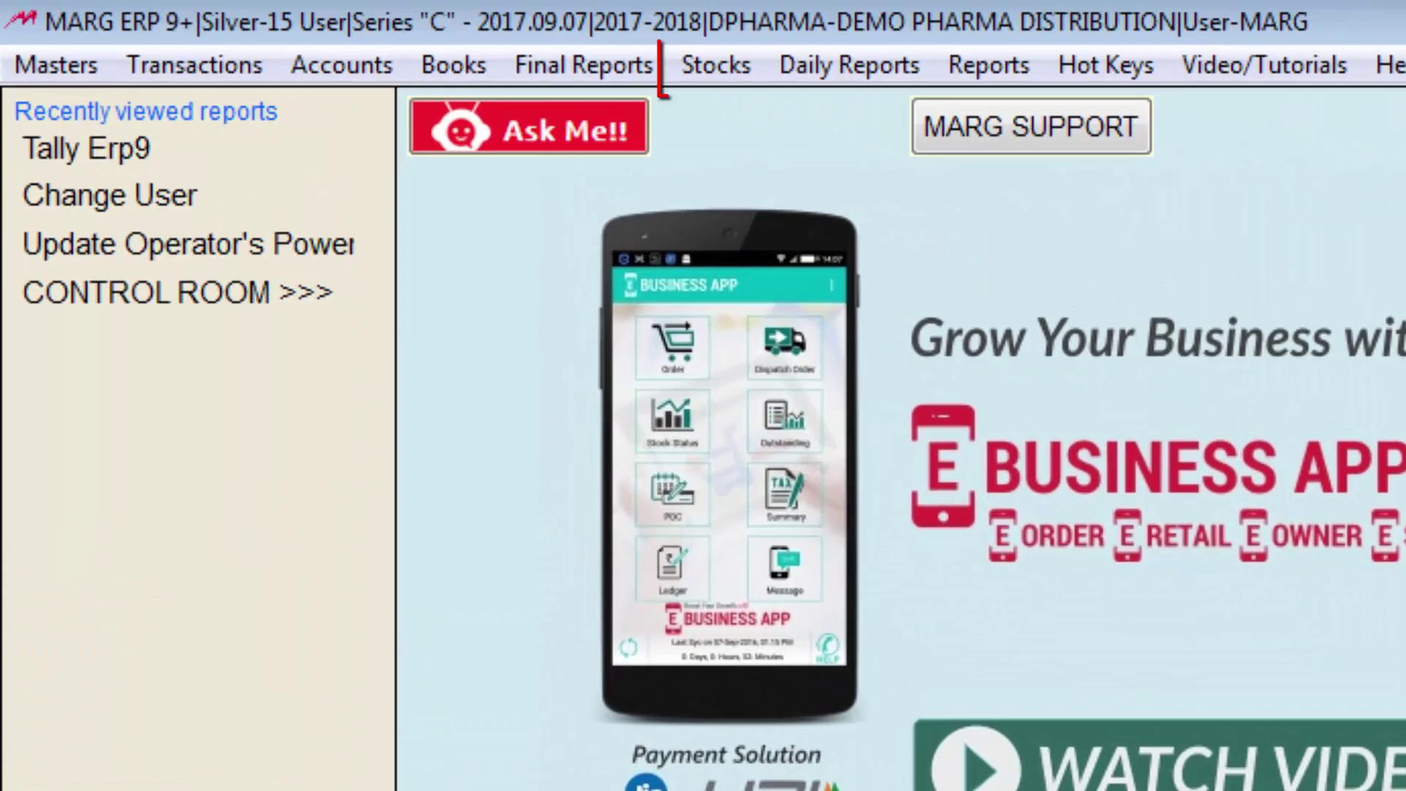
pyautogui.hotkey('alt', 's')
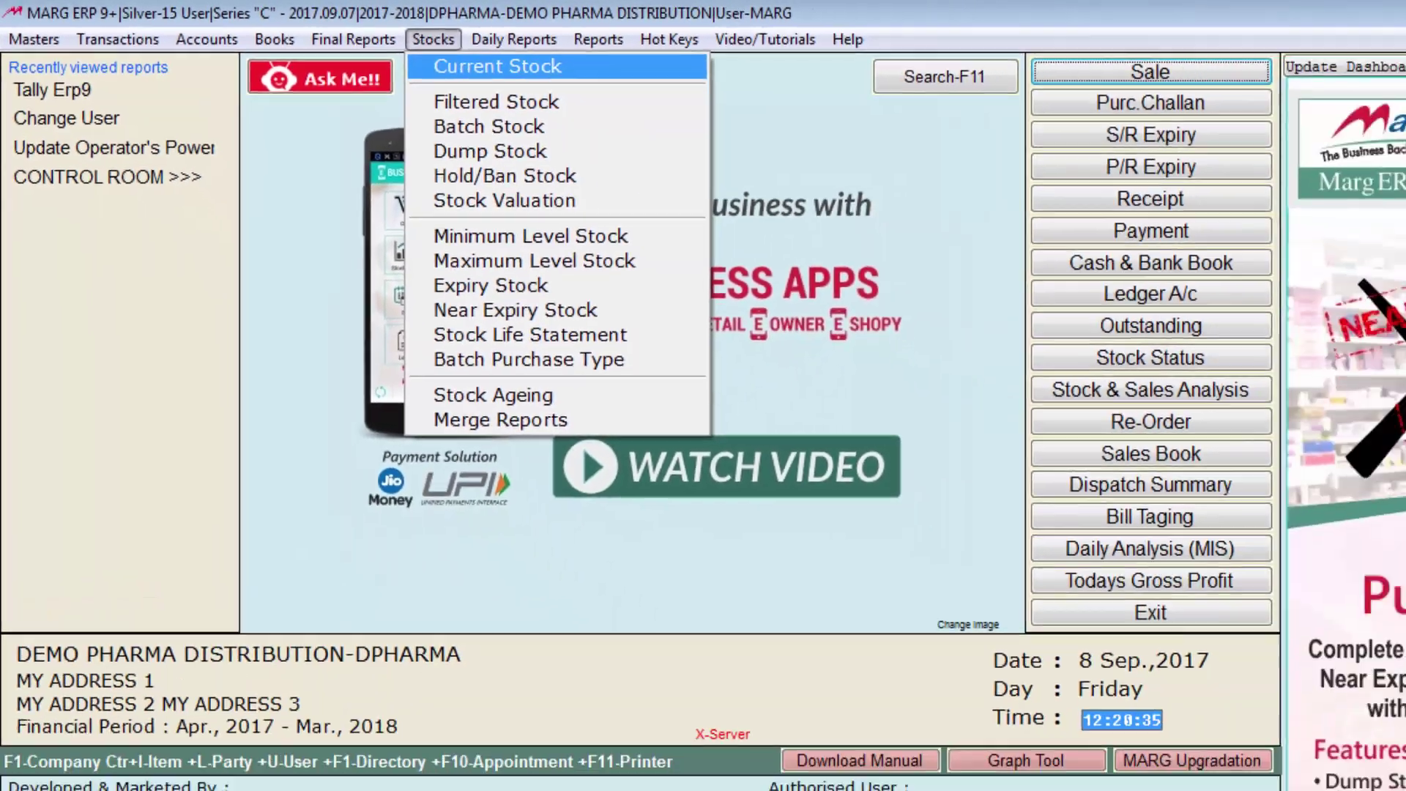
pyautogui.press('Return')
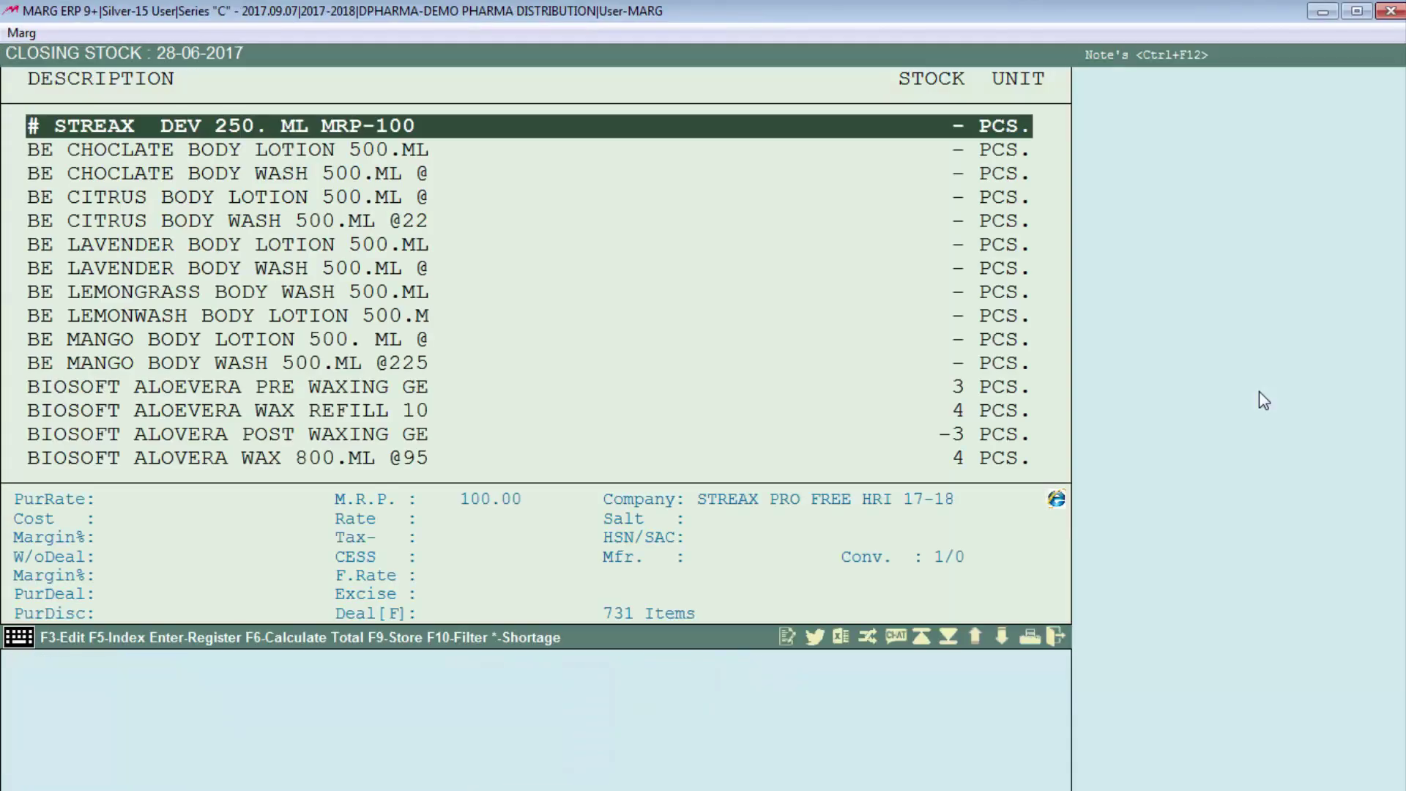
pyautogui.press('Down')
pyautogui.press('Down')
pyautogui.press('Down')
pyautogui.press('Down')
pyautogui.press('Down')
pyautogui.press('Down')
pyautogui.press('Down')
pyautogui.press('Down')
pyautogui.press('Down')
pyautogui.press('Down')
pyautogui.press('Down')
pyautogui.press('Down')
pyautogui.press('Down')
pyautogui.press('Down')
pyautogui.press('Down')
pyautogui.press('Down')
pyautogui.press('Down')
pyautogui.press('Down')
pyautogui.press('Down')
pyautogui.press('Down')
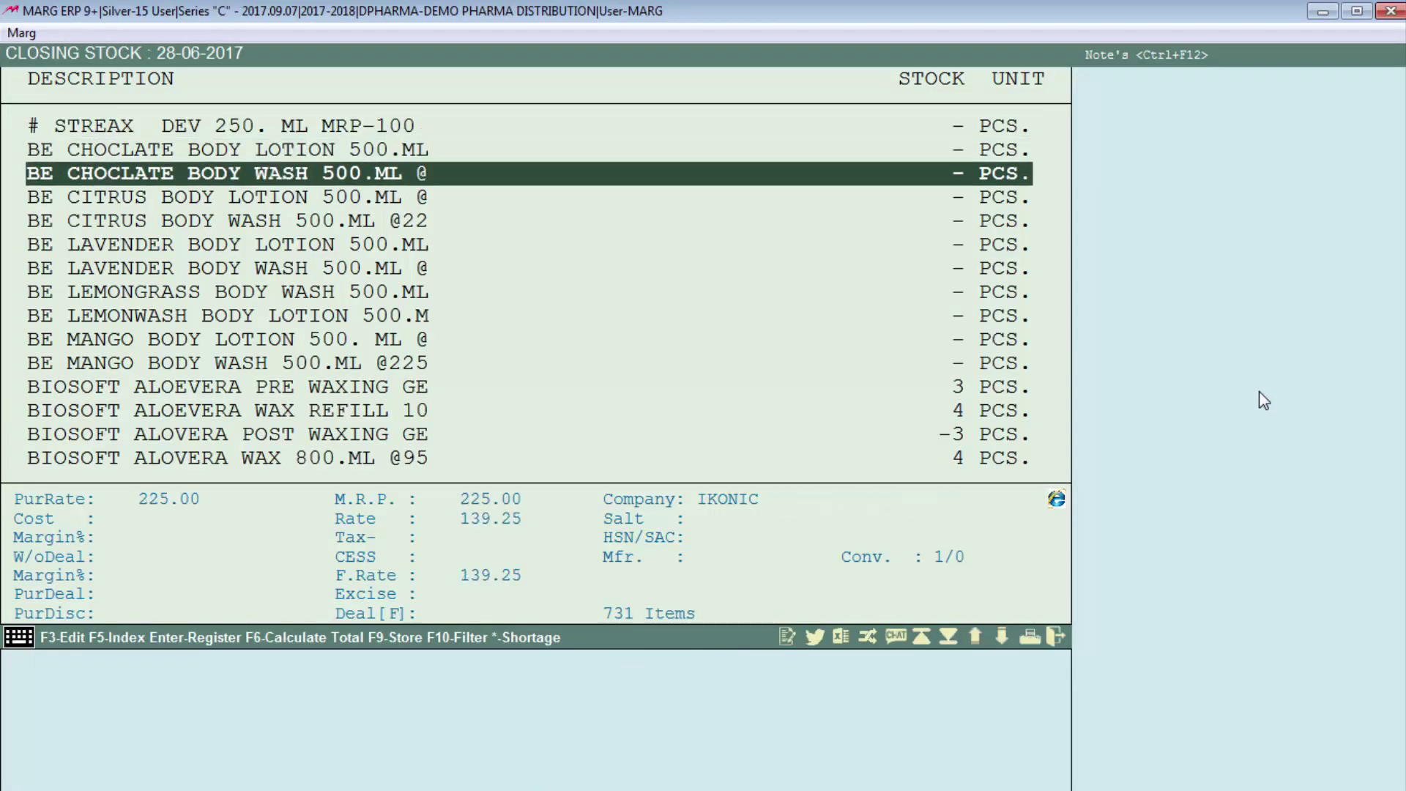
pyautogui.press('Down')
pyautogui.press('Down')
pyautogui.press('Down')
pyautogui.press('Down')
pyautogui.press('Down')
pyautogui.press('Down')
pyautogui.press('Down')
pyautogui.press('Down')
pyautogui.press('Down')
pyautogui.press('Down')
pyautogui.press('Down')
pyautogui.press('Down')
pyautogui.press('Down')
pyautogui.press('Down')
pyautogui.press('Down')
pyautogui.press('Down')
pyautogui.press('Down')
pyautogui.press('Down')
pyautogui.press('Down')
pyautogui.press('Down')
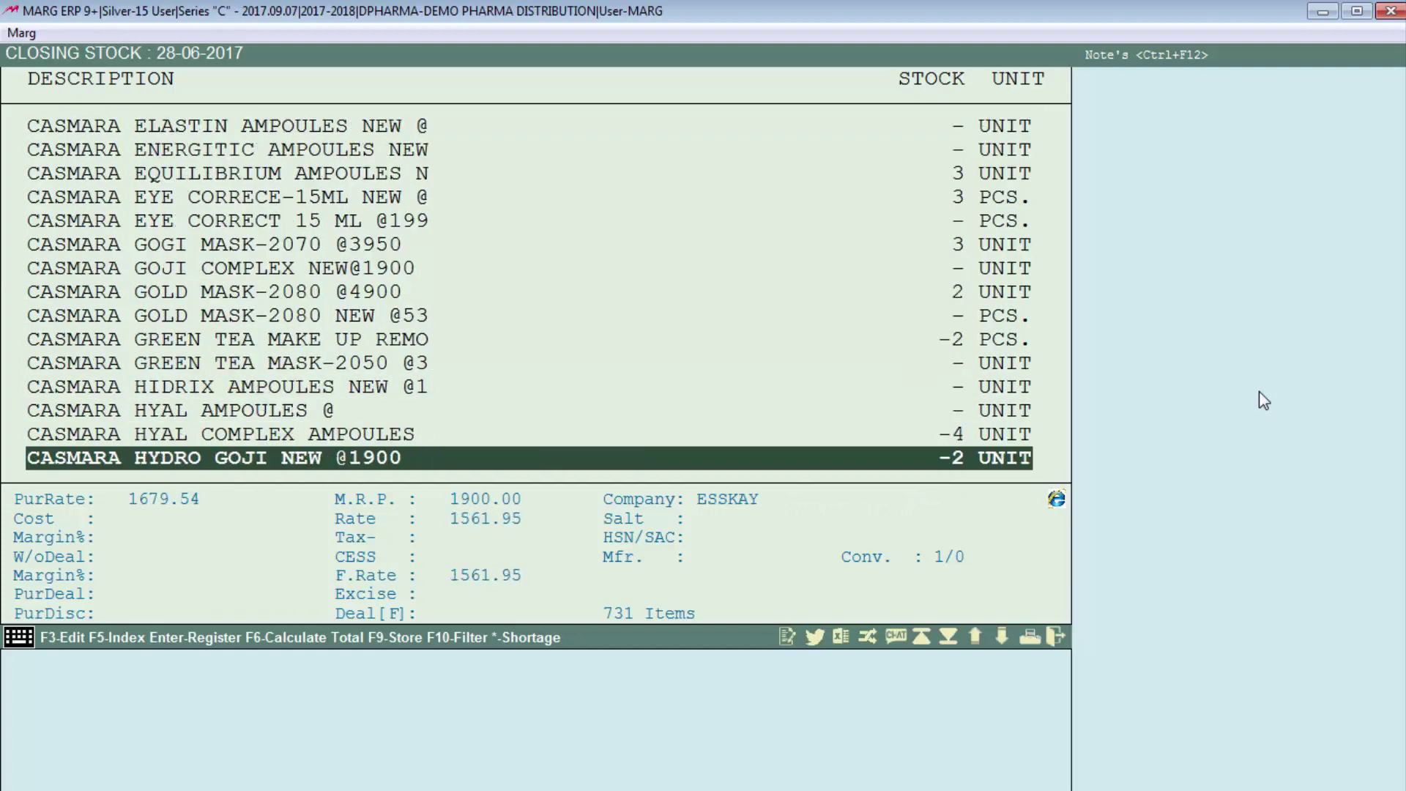
pyautogui.press('Escape')
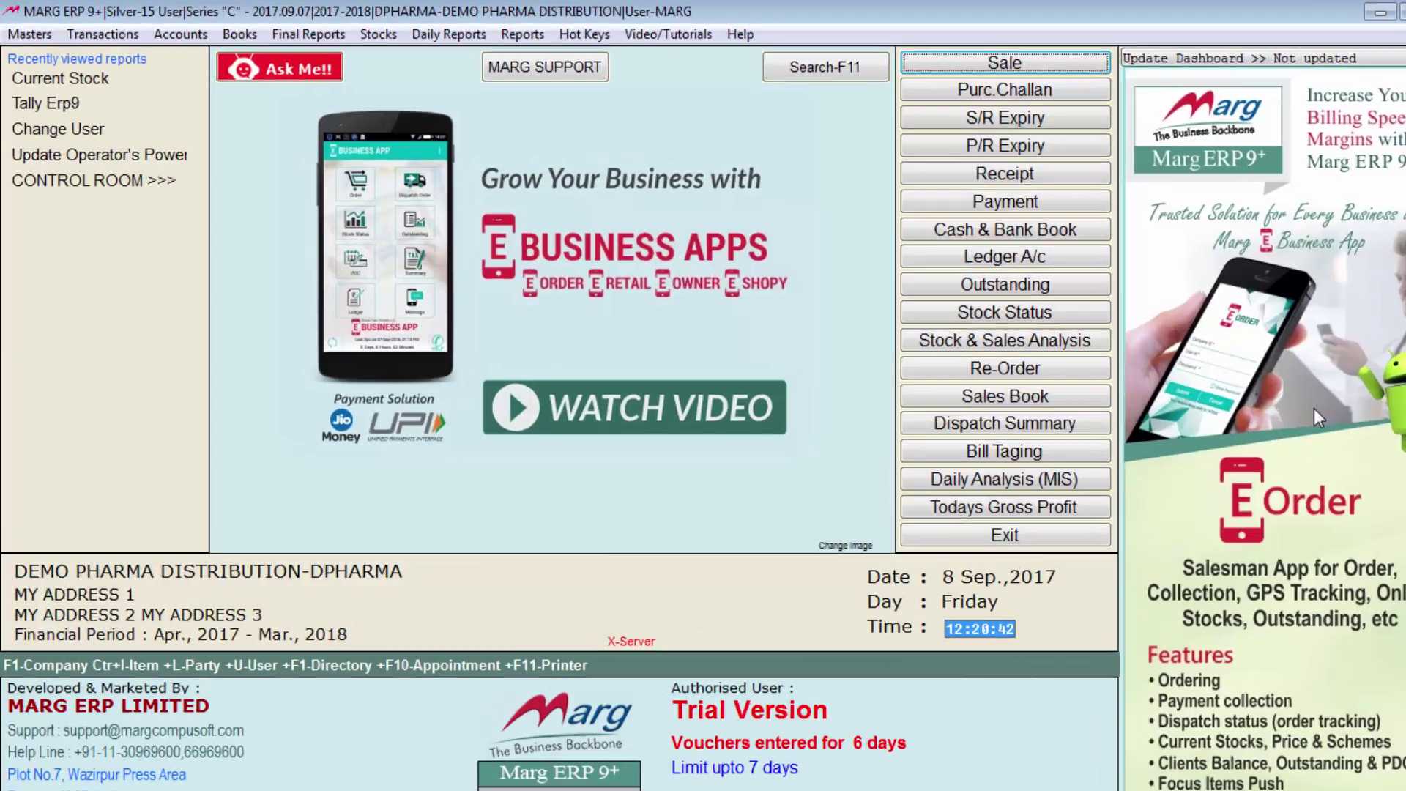
pyautogui.hotkey('alt', 'b')
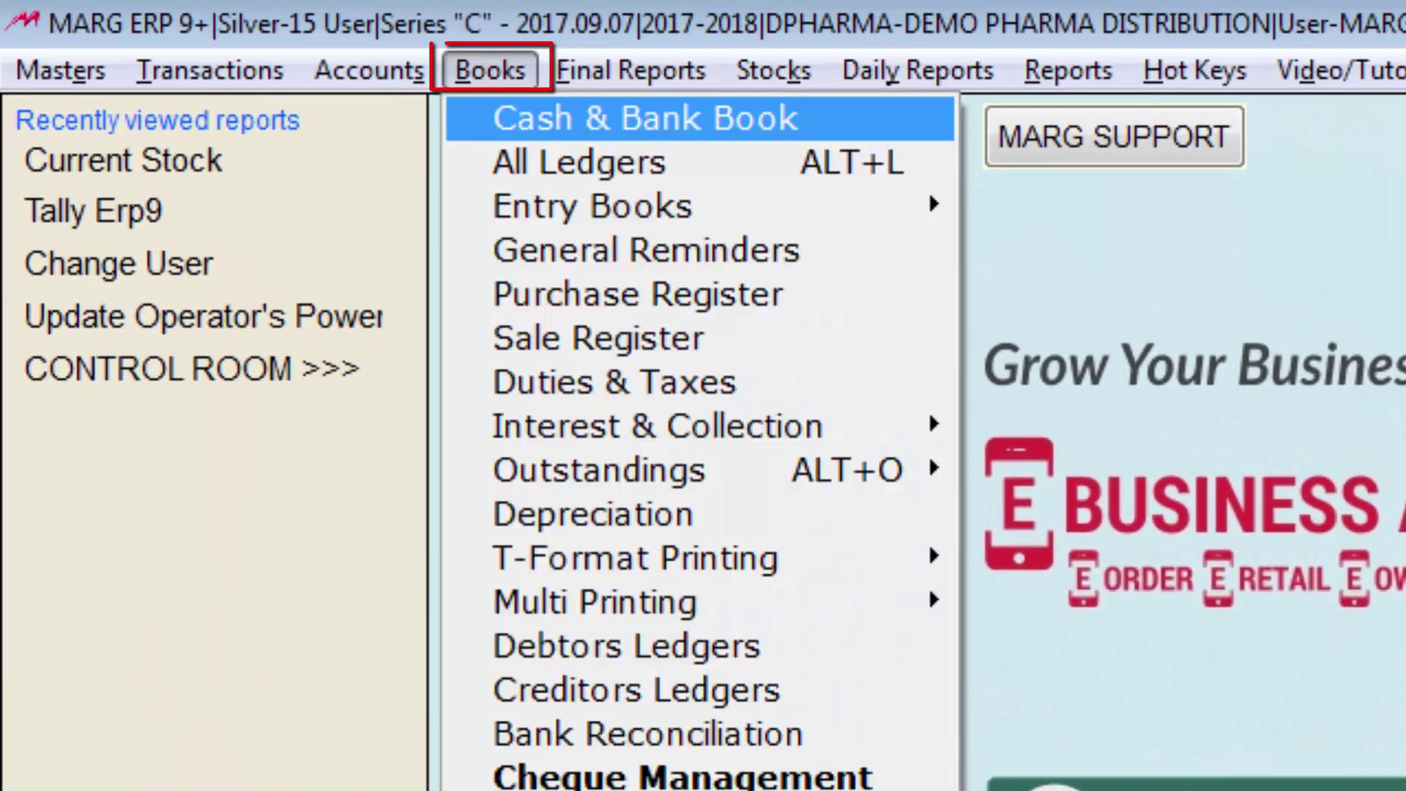
pyautogui.press('Down')
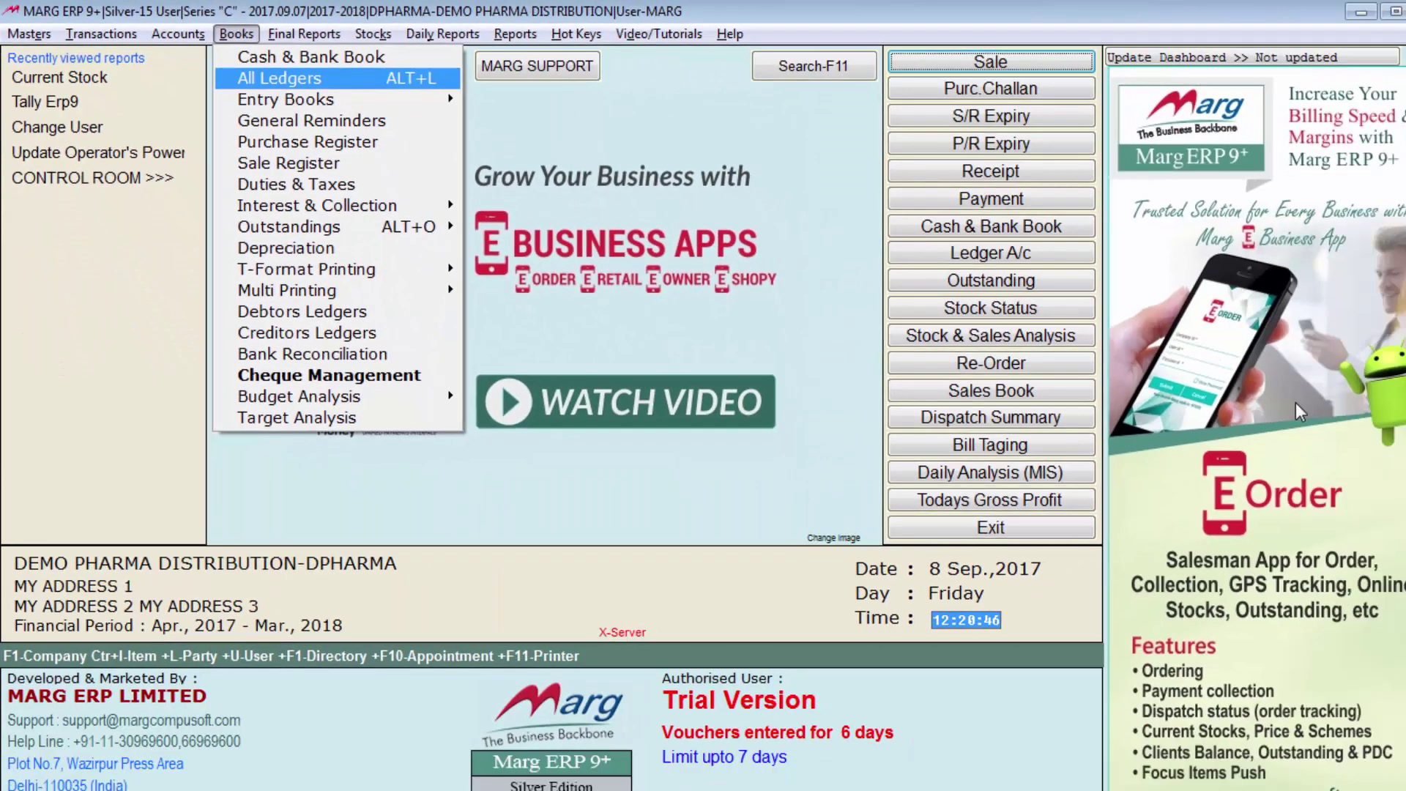
pyautogui.press('Return')
pyautogui.press('Down')
pyautogui.press('Down')
pyautogui.press('Down')
pyautogui.press('Down')
pyautogui.press('Down')
pyautogui.press('Down')
pyautogui.press('Down')
pyautogui.press('Down')
pyautogui.press('Down')
pyautogui.press('Down')
pyautogui.press('Down')
pyautogui.press('Down')
pyautogui.press('Down')
pyautogui.press('Down')
pyautogui.press('Down')
pyautogui.press('Down')
pyautogui.press('Down')
pyautogui.press('Down')
pyautogui.press('Down')
pyautogui.press('Down')
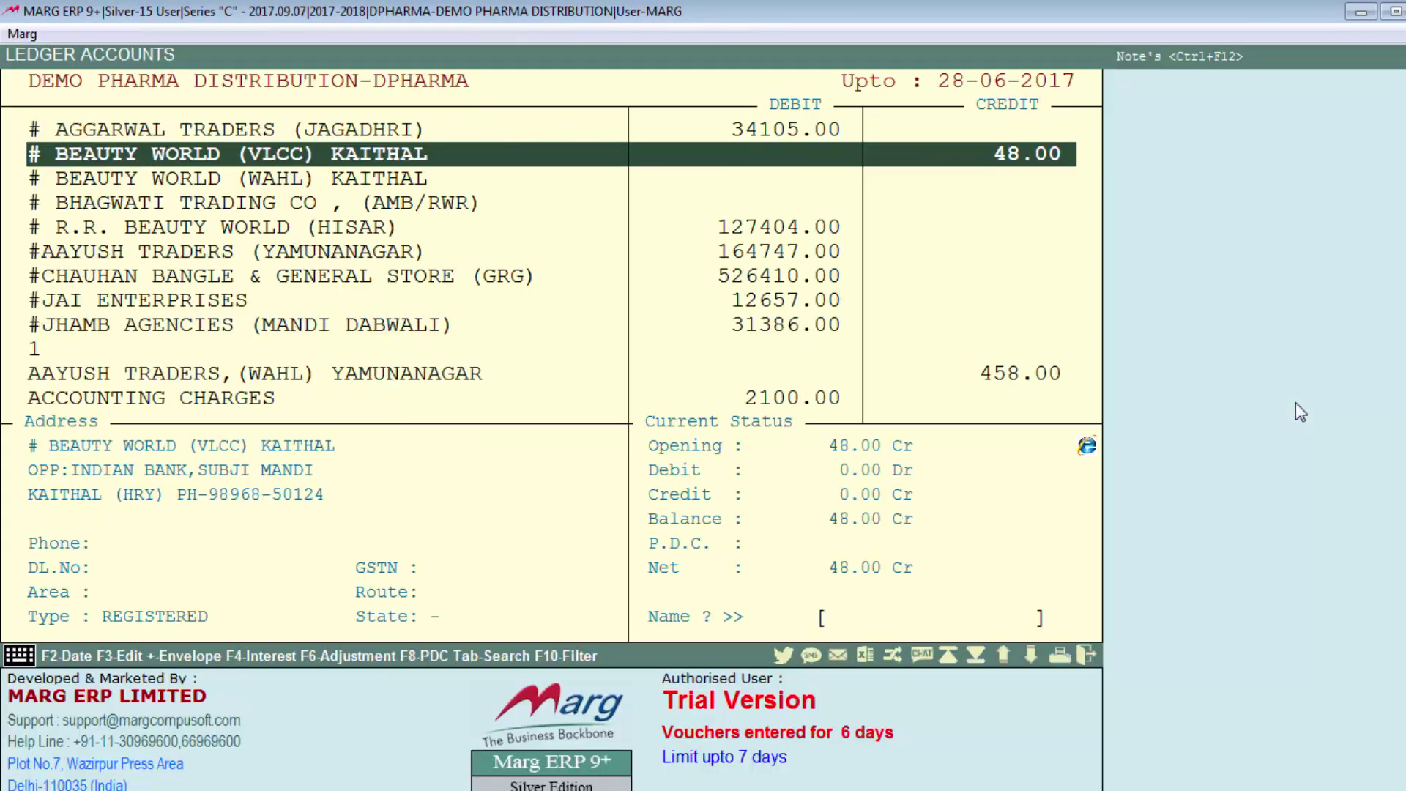
pyautogui.press('Escape')
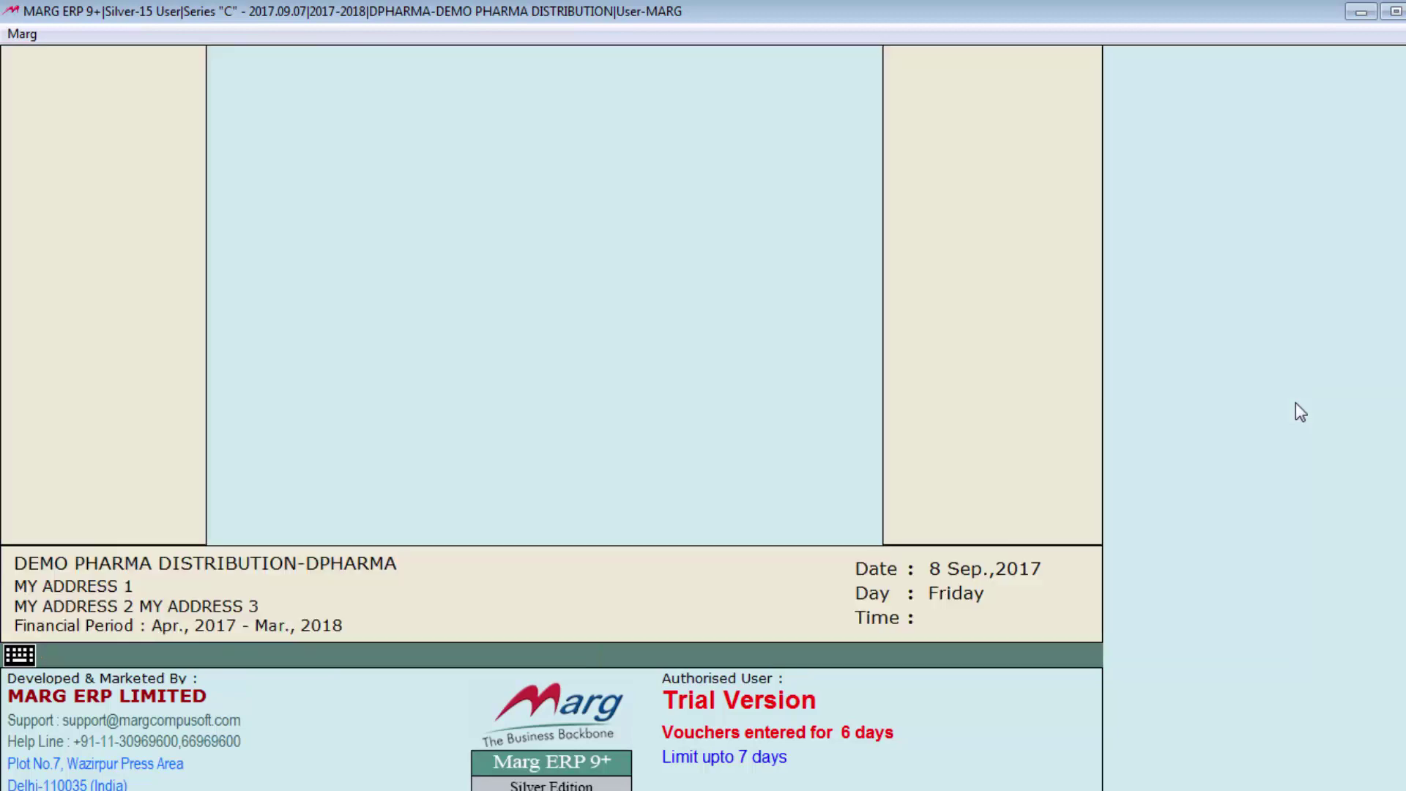
pyautogui.hotkey('alt', 'b')
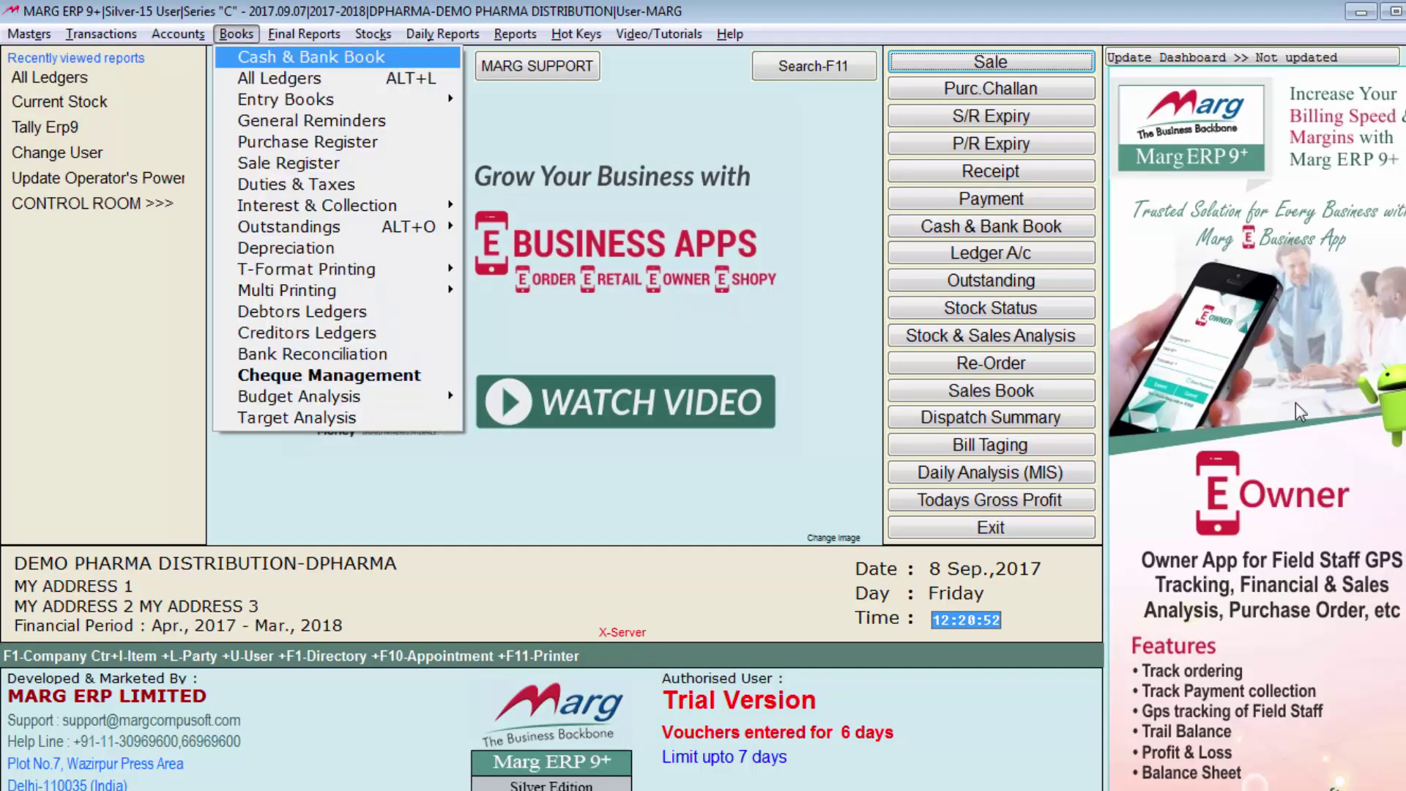
pyautogui.press('Down')
pyautogui.press('Down')
pyautogui.press('Right')
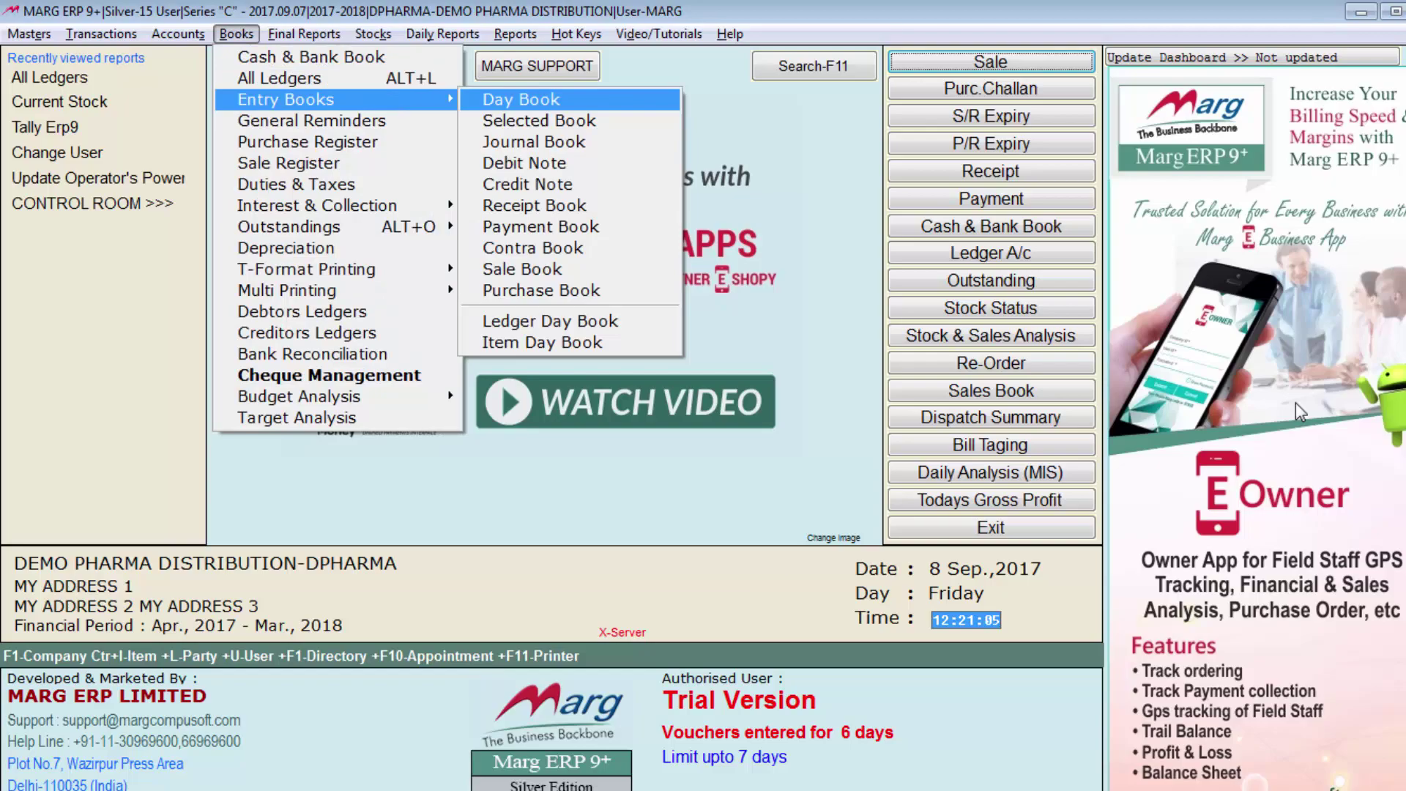
pyautogui.press('Return')
pyautogui.press('Return')
pyautogui.press('Return')
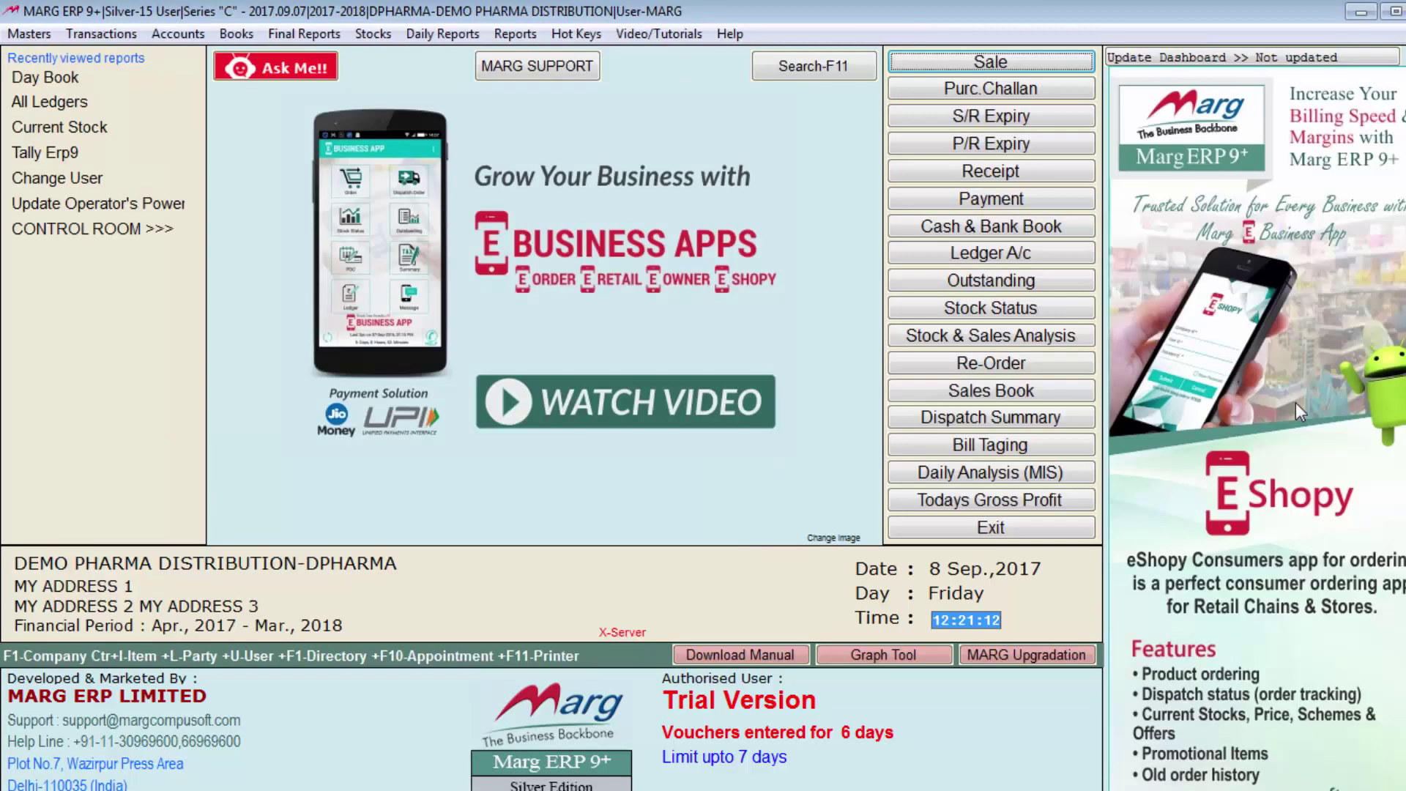
pyautogui.hotkey('alt', 'b')
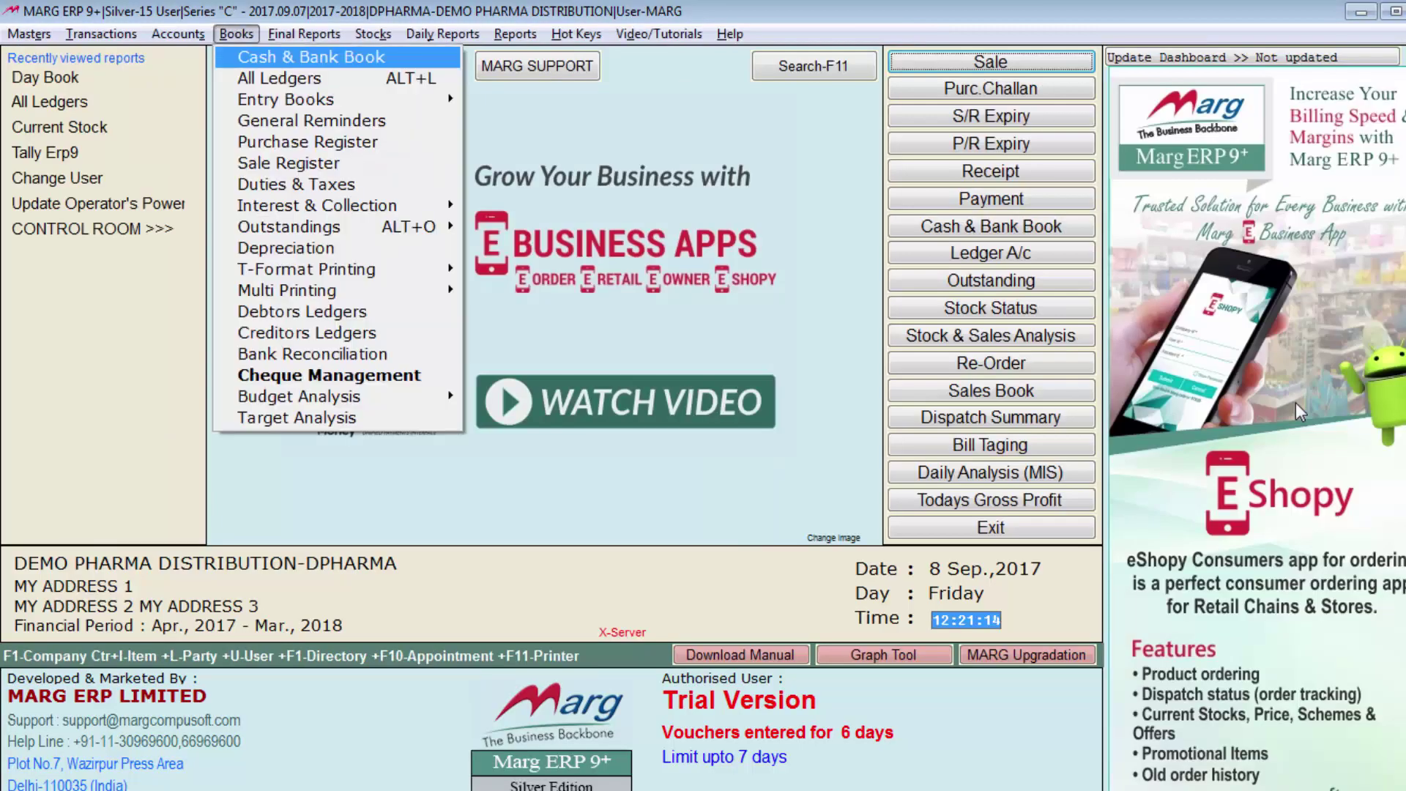
pyautogui.press('Down')
pyautogui.press('Right')
pyautogui.press('Down')
pyautogui.press('Down')
pyautogui.press('Down')
pyautogui.press('Down')
pyautogui.press('Down')
pyautogui.press('Down')
pyautogui.press('Down')
pyautogui.press('Down')
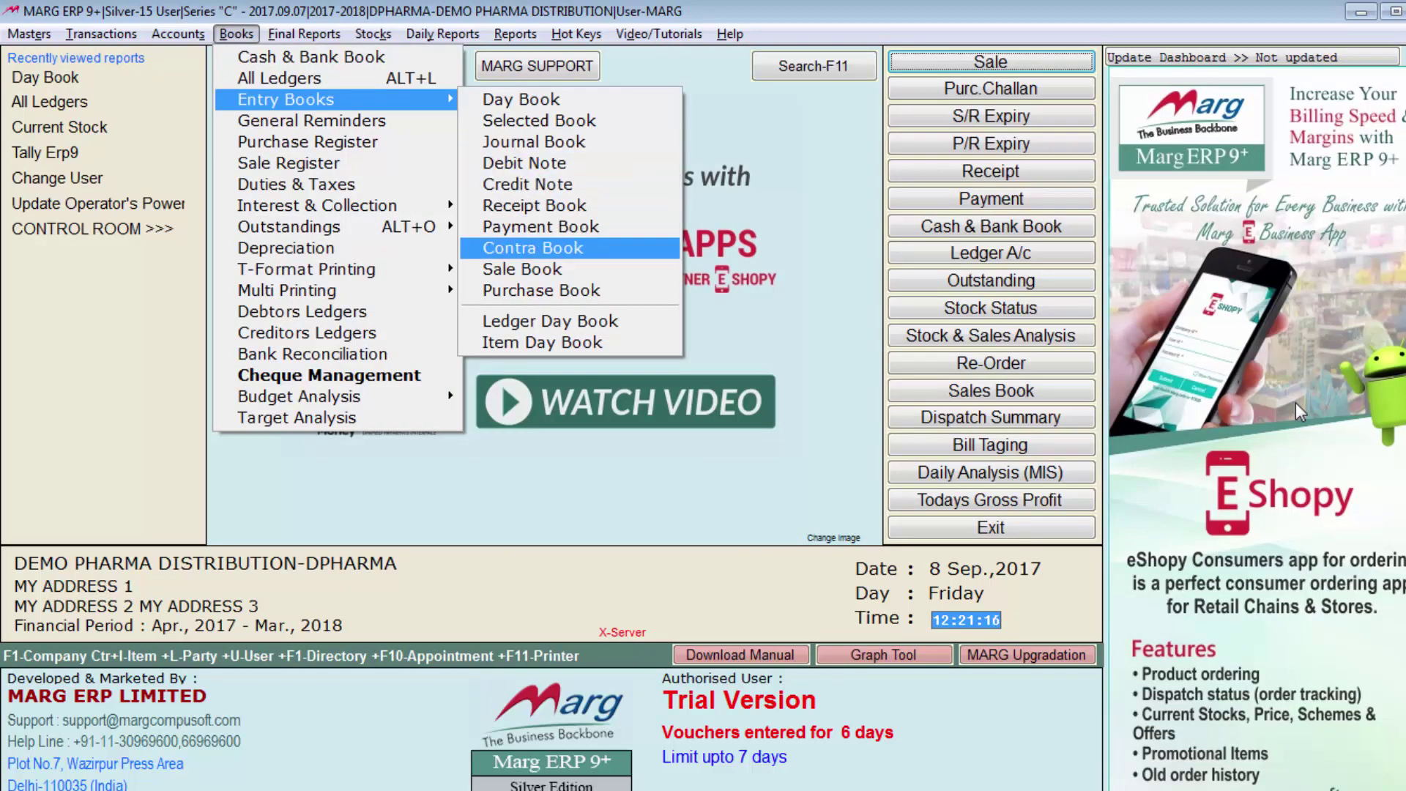
pyautogui.press('Down')
pyautogui.press('Escape')
pyautogui.press('Escape')
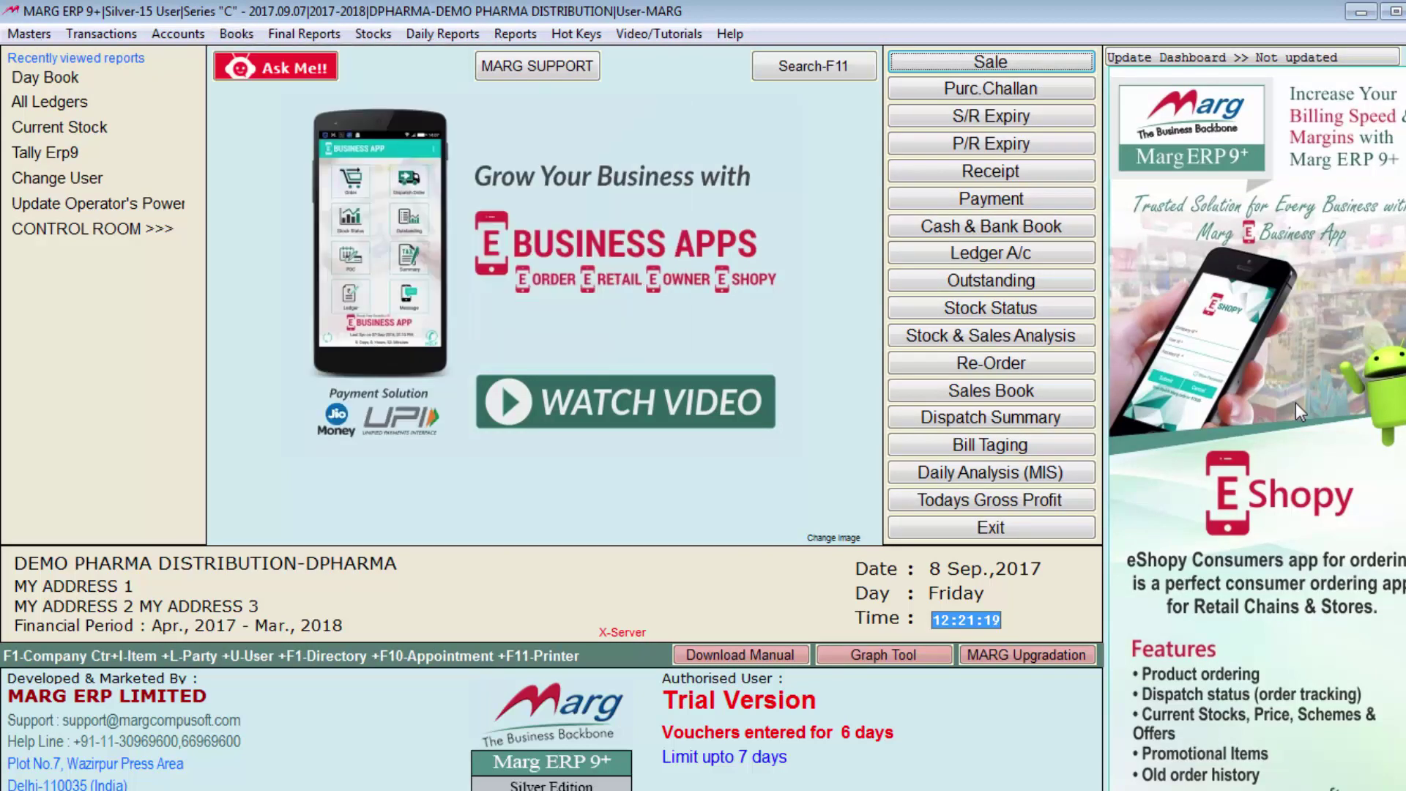